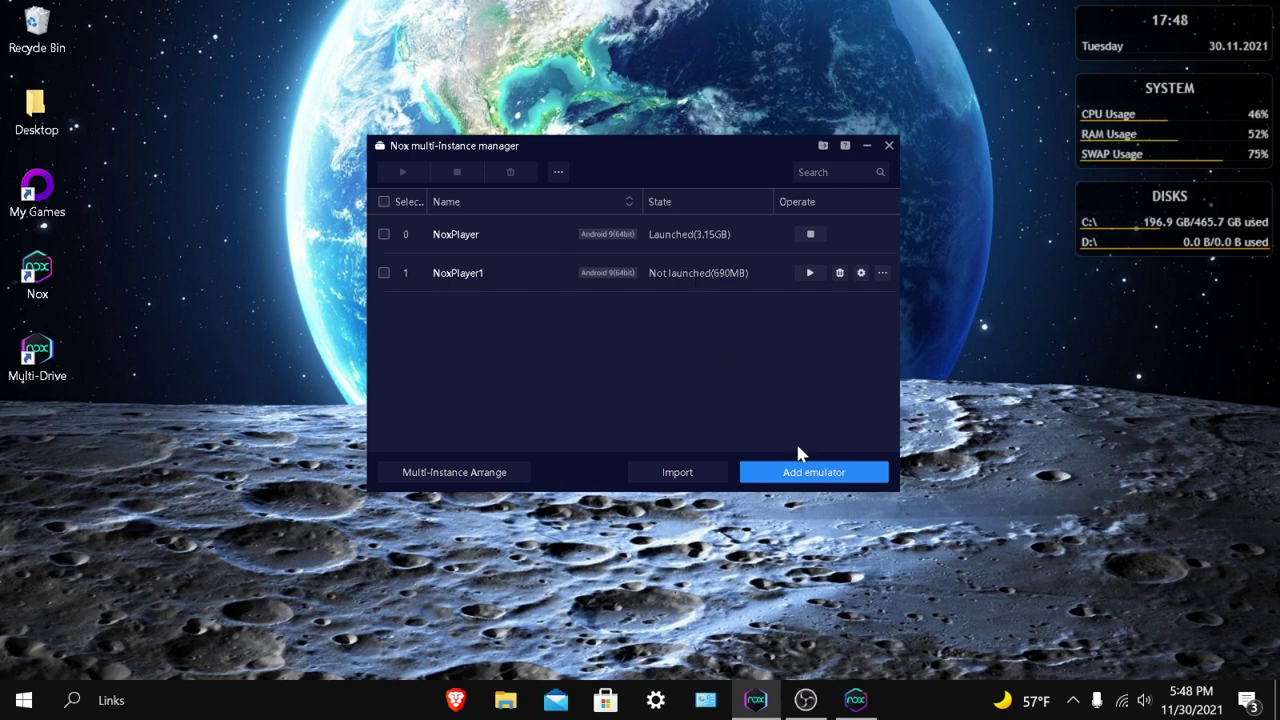
# Step: Add a Beta Android 9 (64-bit) emulator instance and set its performance to High (2 Core CPU, 4096 MB Memory)
pyautogui.click(810, 478)
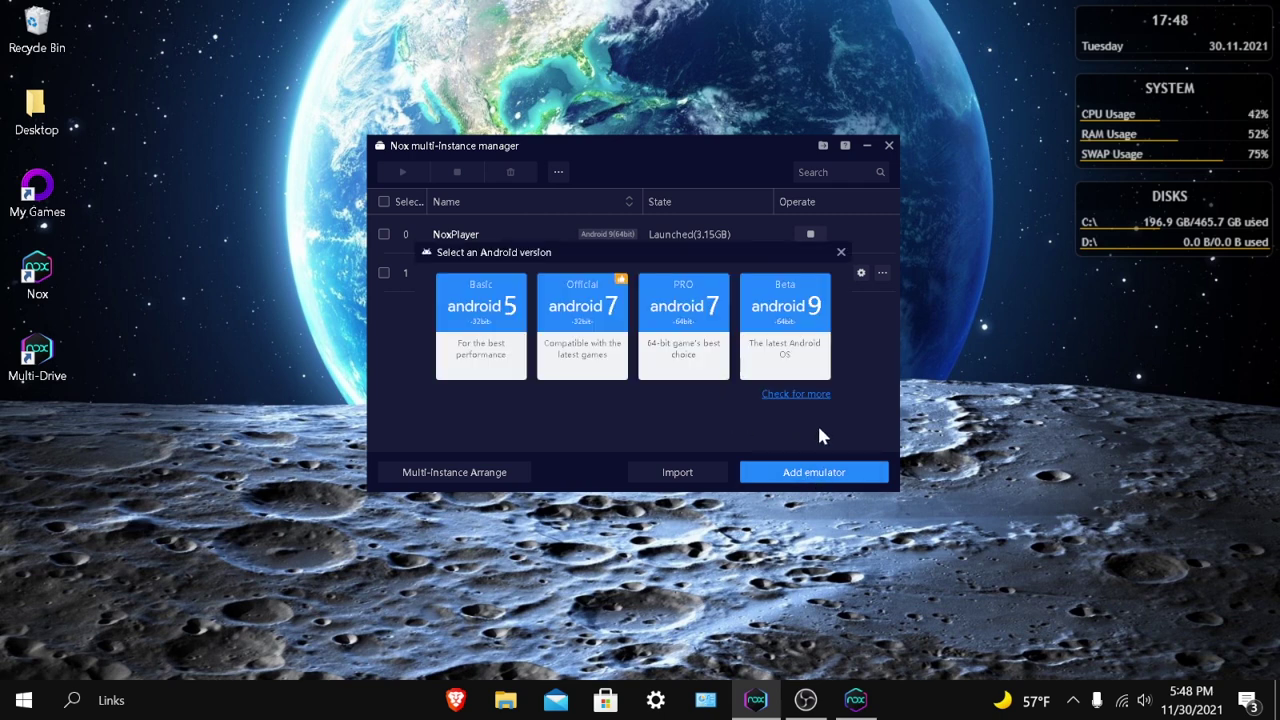
pyautogui.click(785, 345)
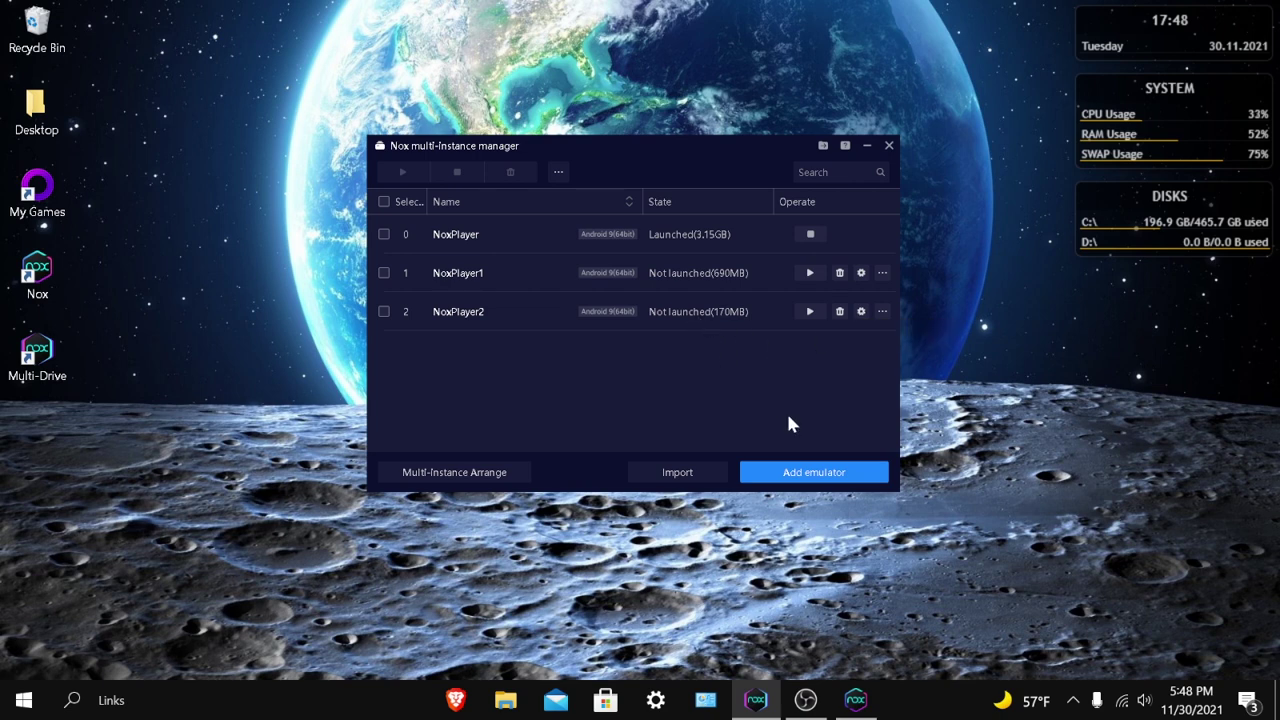
pyautogui.click(861, 311)
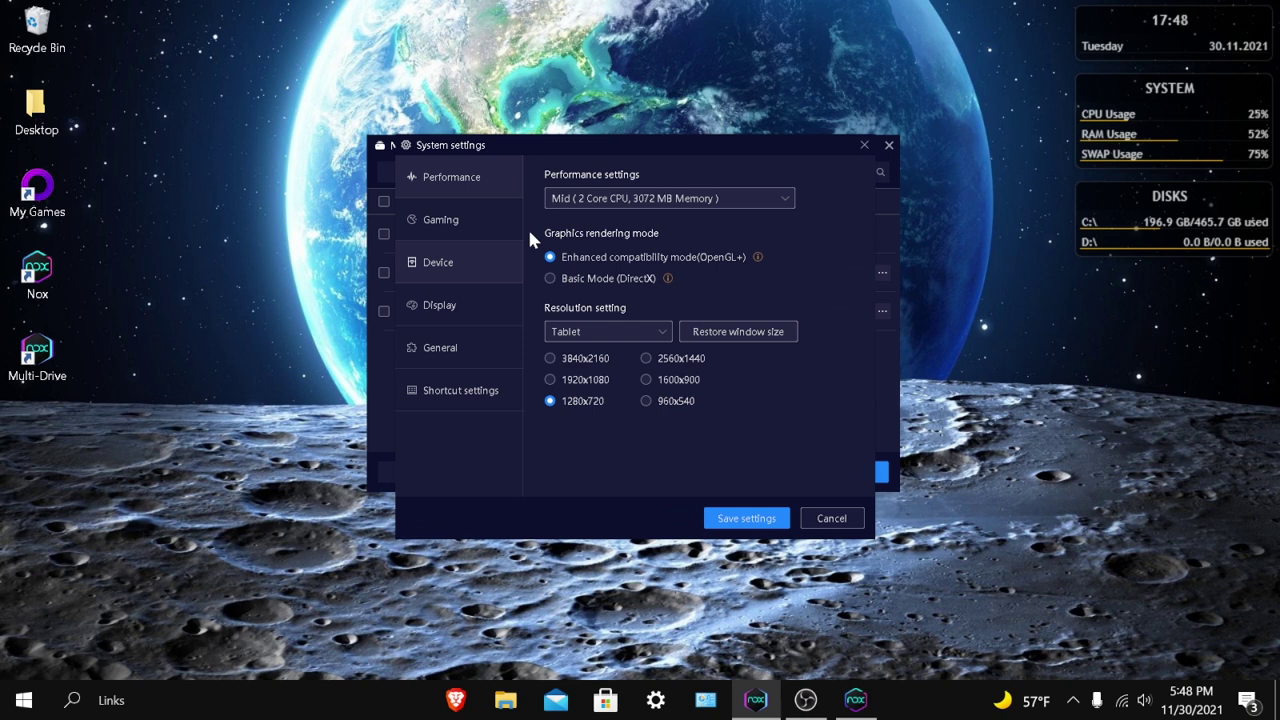
pyautogui.click(591, 199)
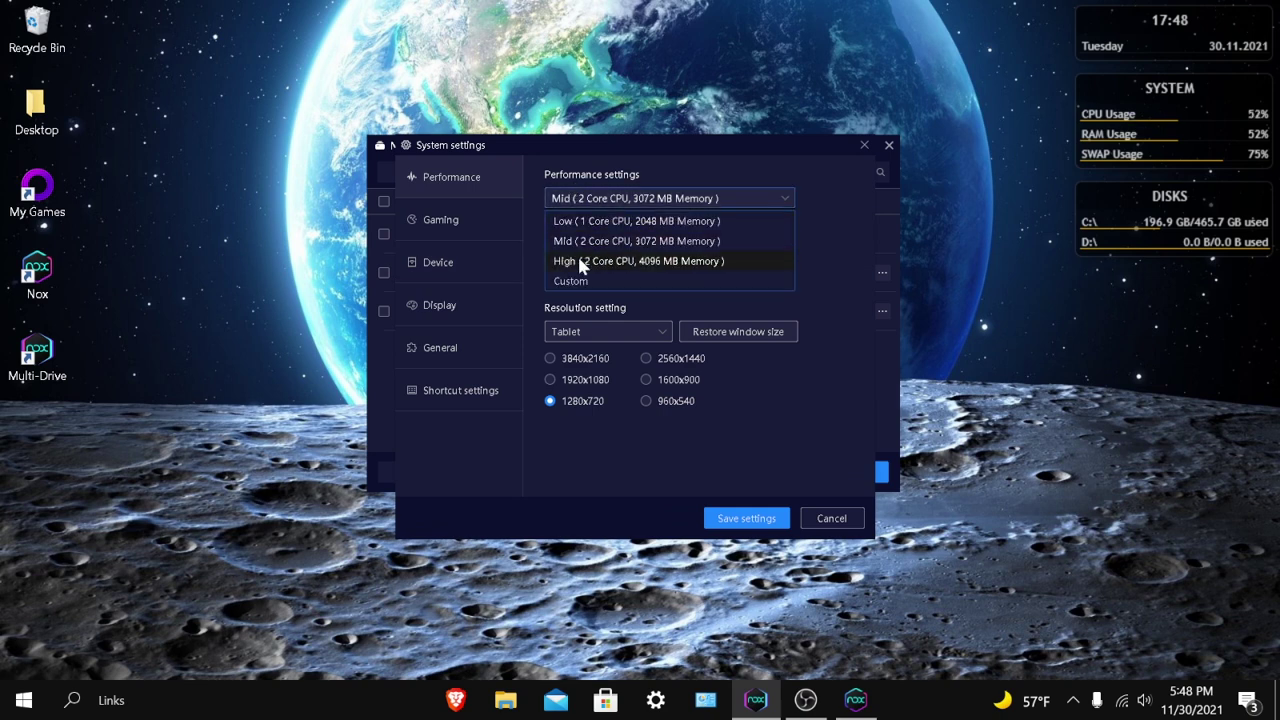
pyautogui.click(580, 262)
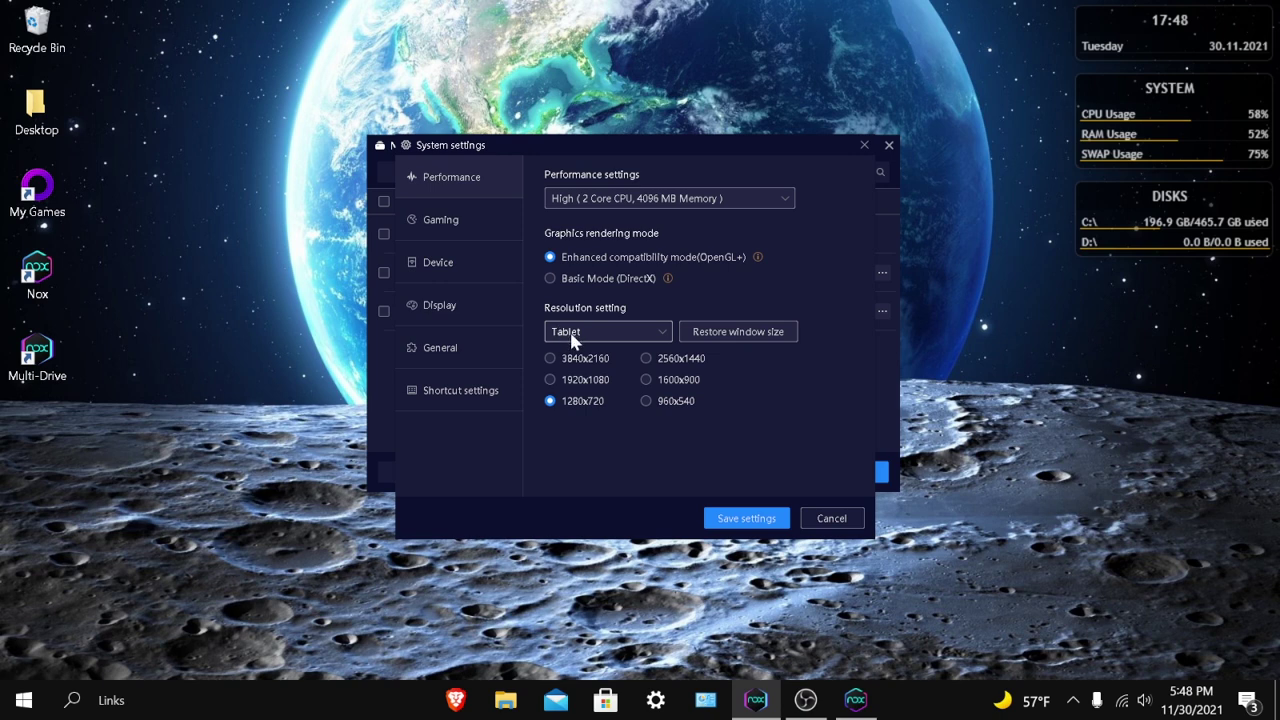
# Step: Keep Samsung Galaxy S20 Ultra as the phone model, review the new instance's other setting categories and save the settings
pyautogui.click(462, 219)
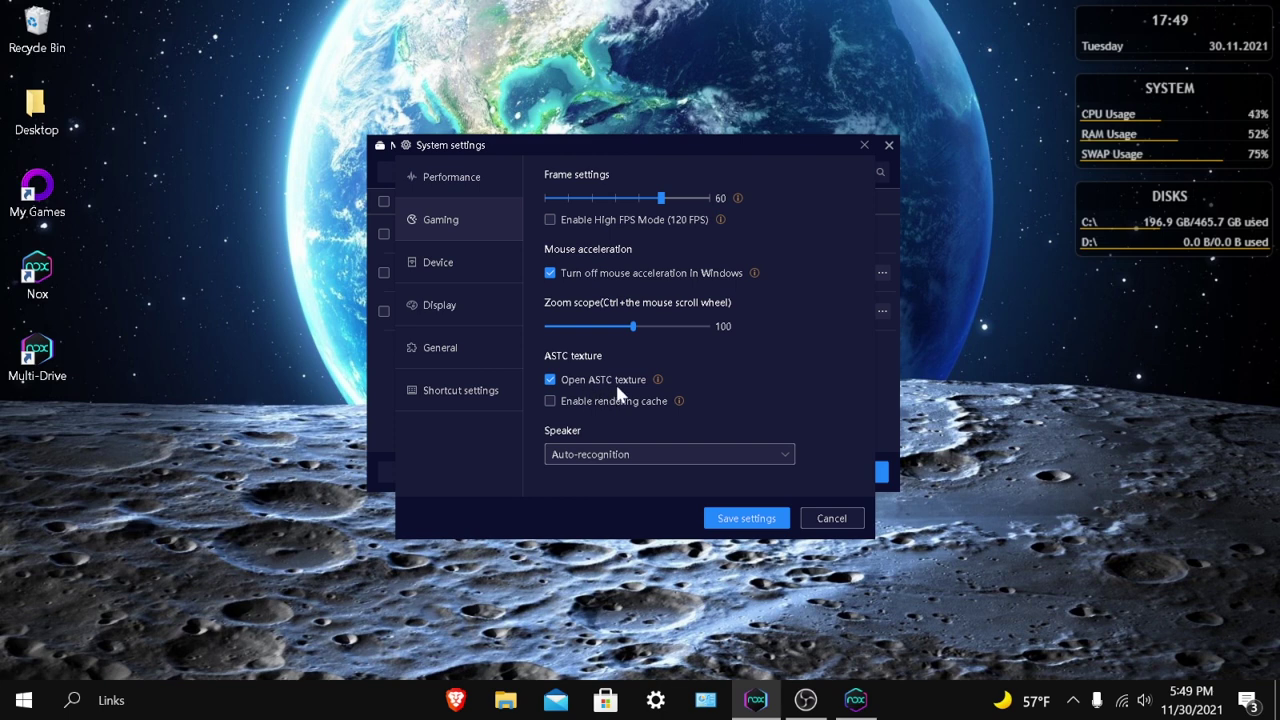
pyautogui.click(455, 285)
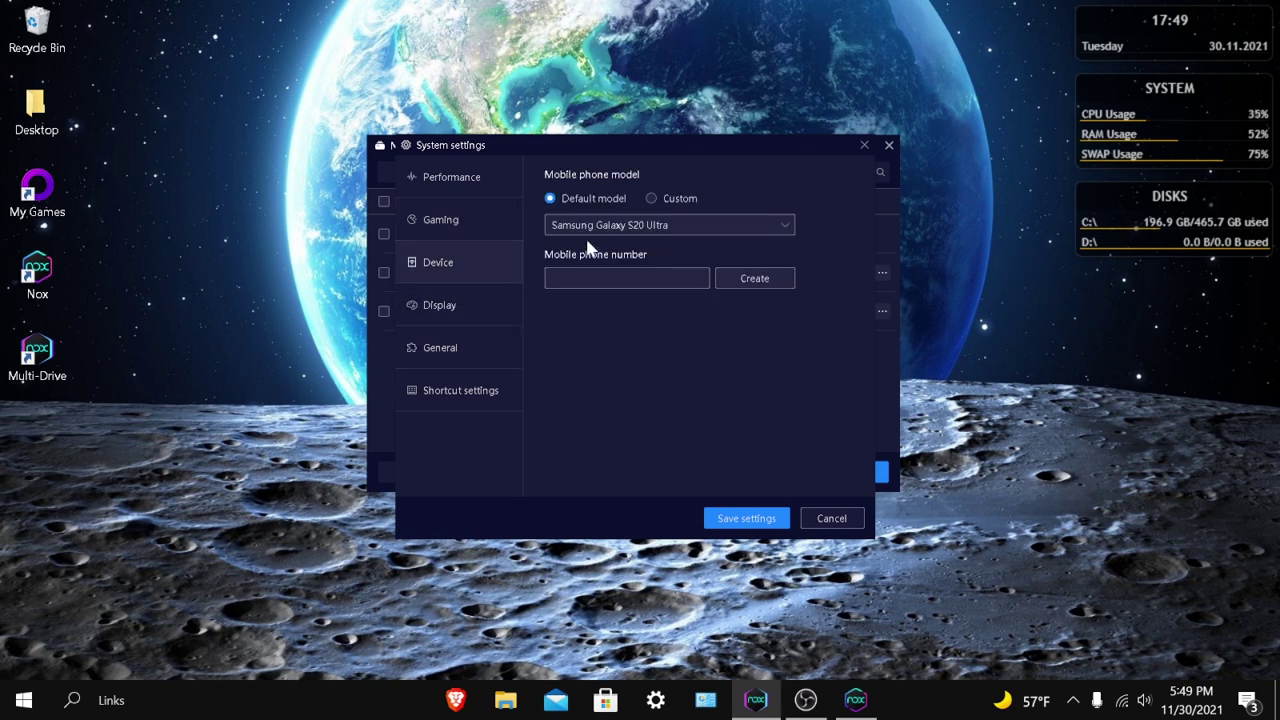
pyautogui.click(698, 222)
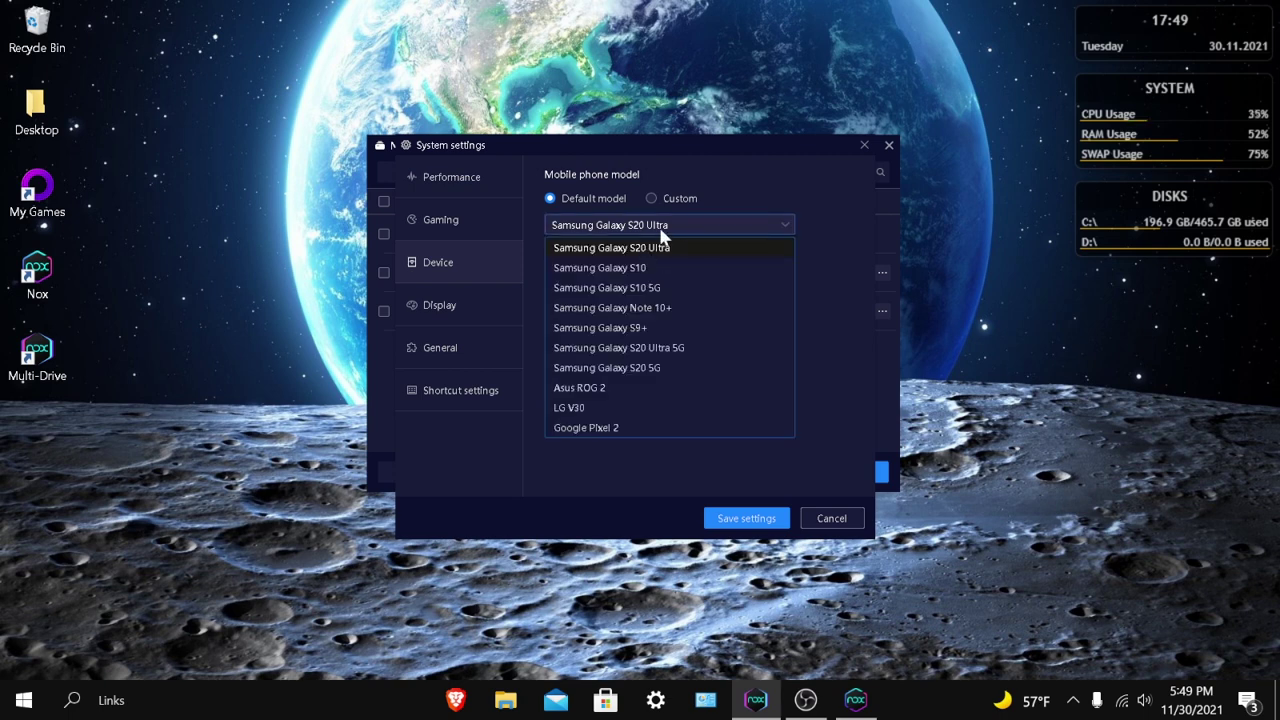
pyautogui.click(658, 245)
pyautogui.click(452, 298)
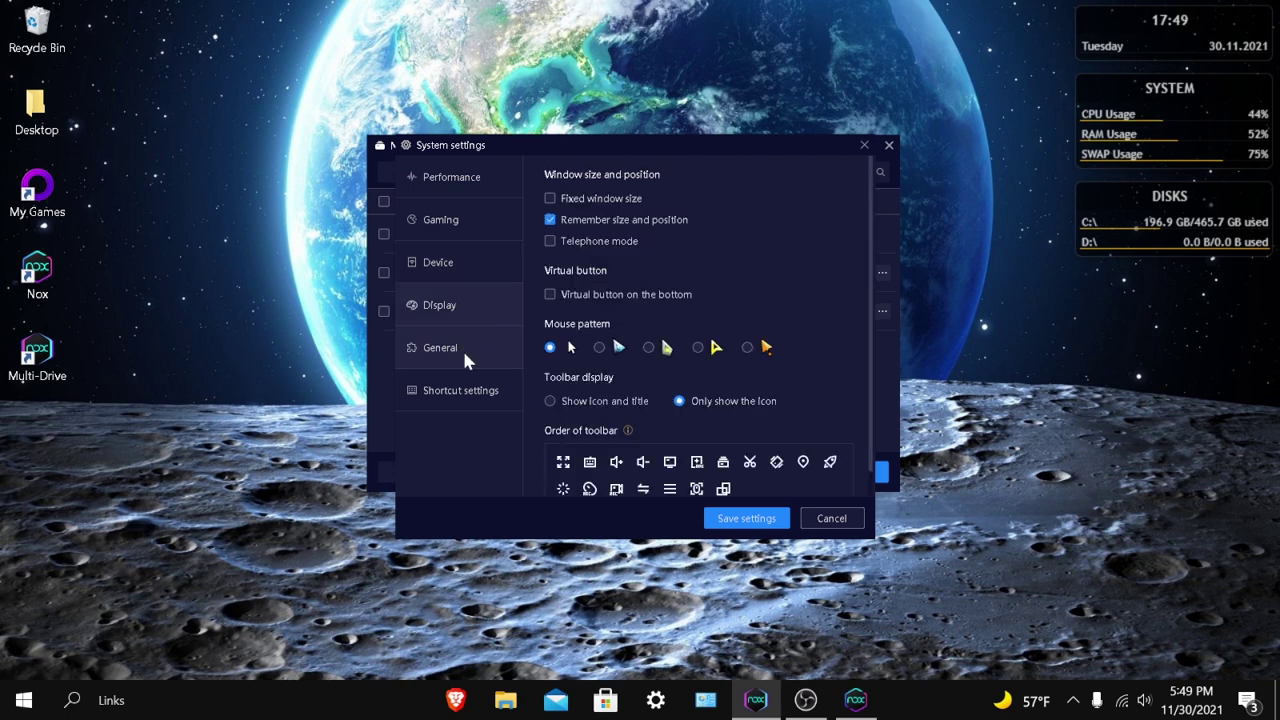
pyautogui.click(463, 352)
pyautogui.click(464, 391)
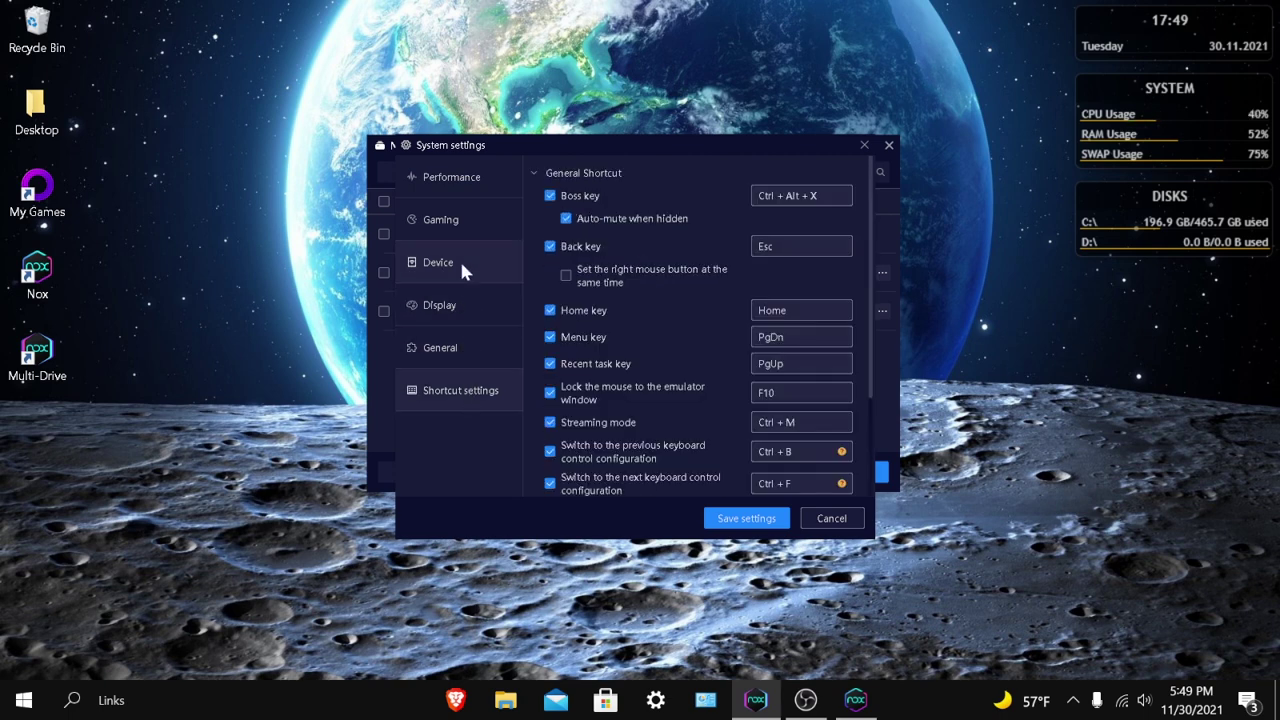
pyautogui.click(773, 520)
pyautogui.click(752, 331)
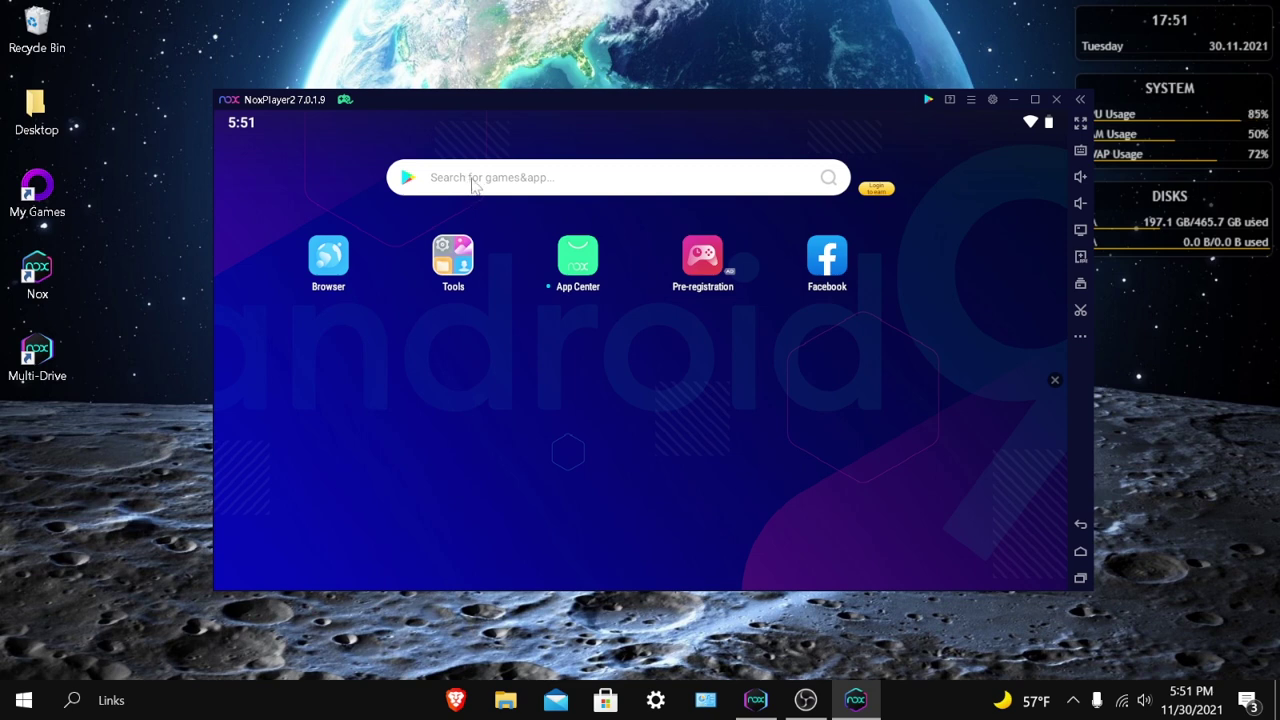
pyautogui.click(535, 190)
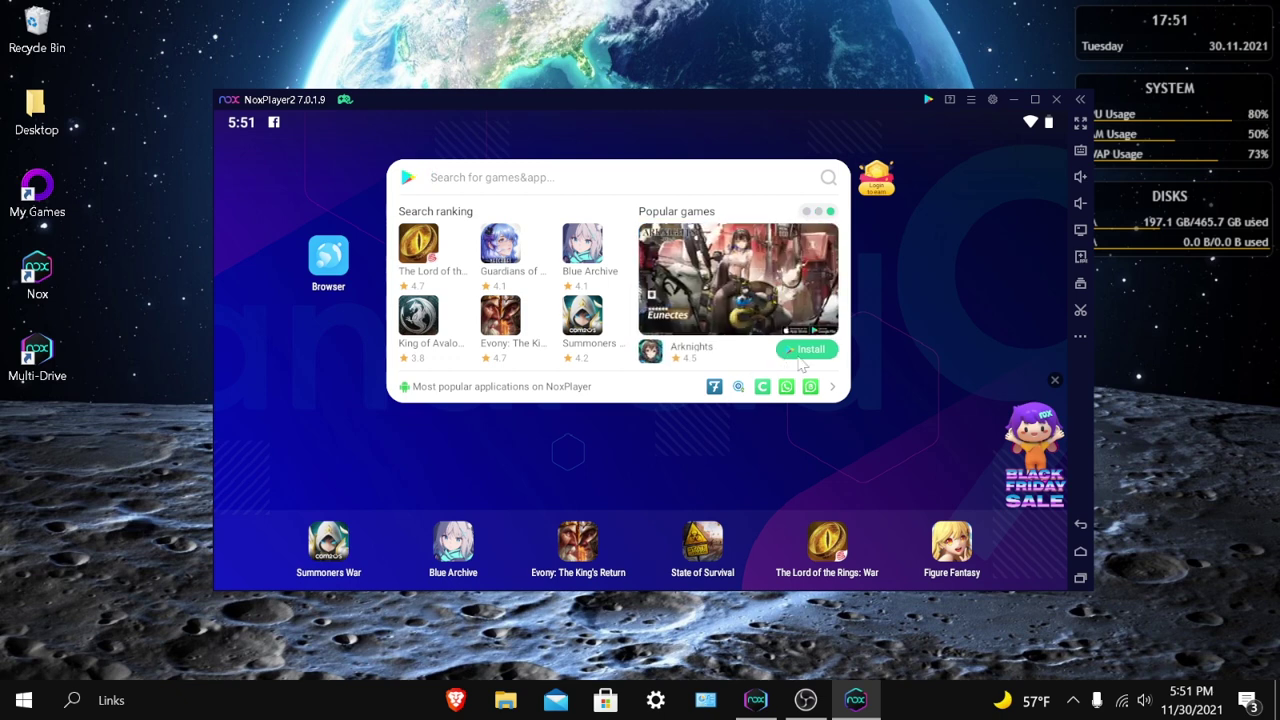
pyautogui.click(768, 437)
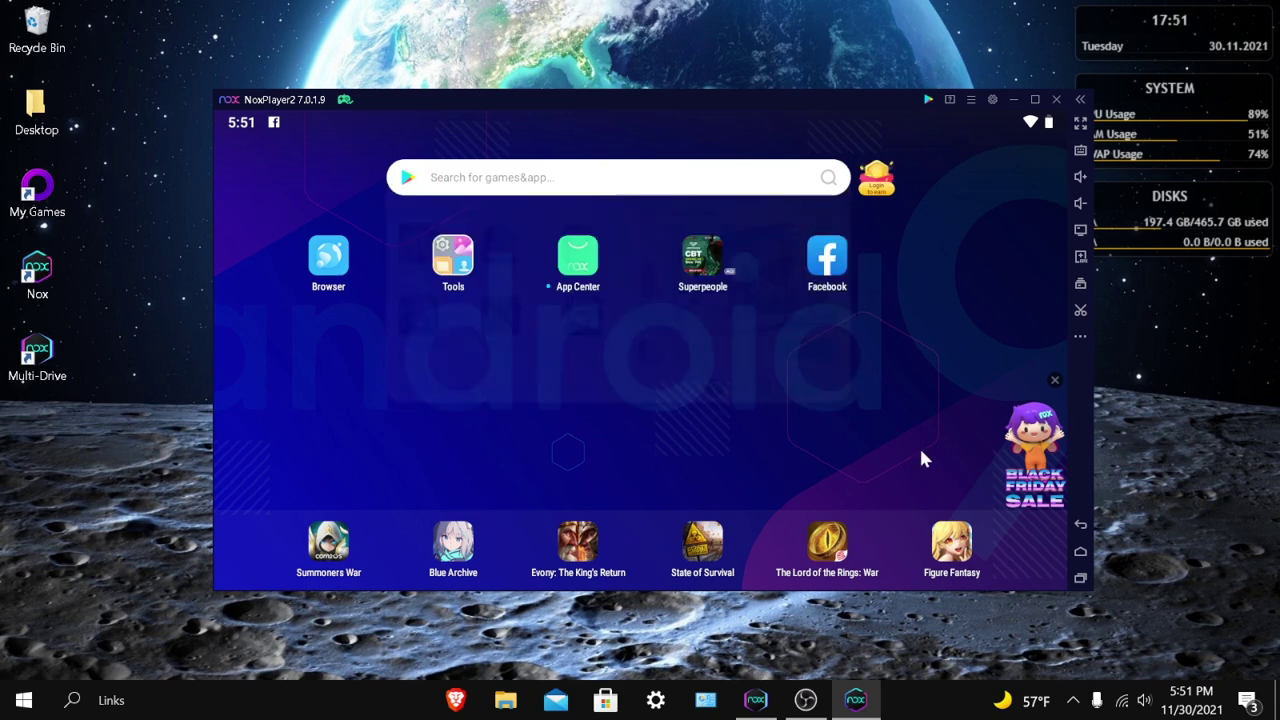
pyautogui.click(868, 405)
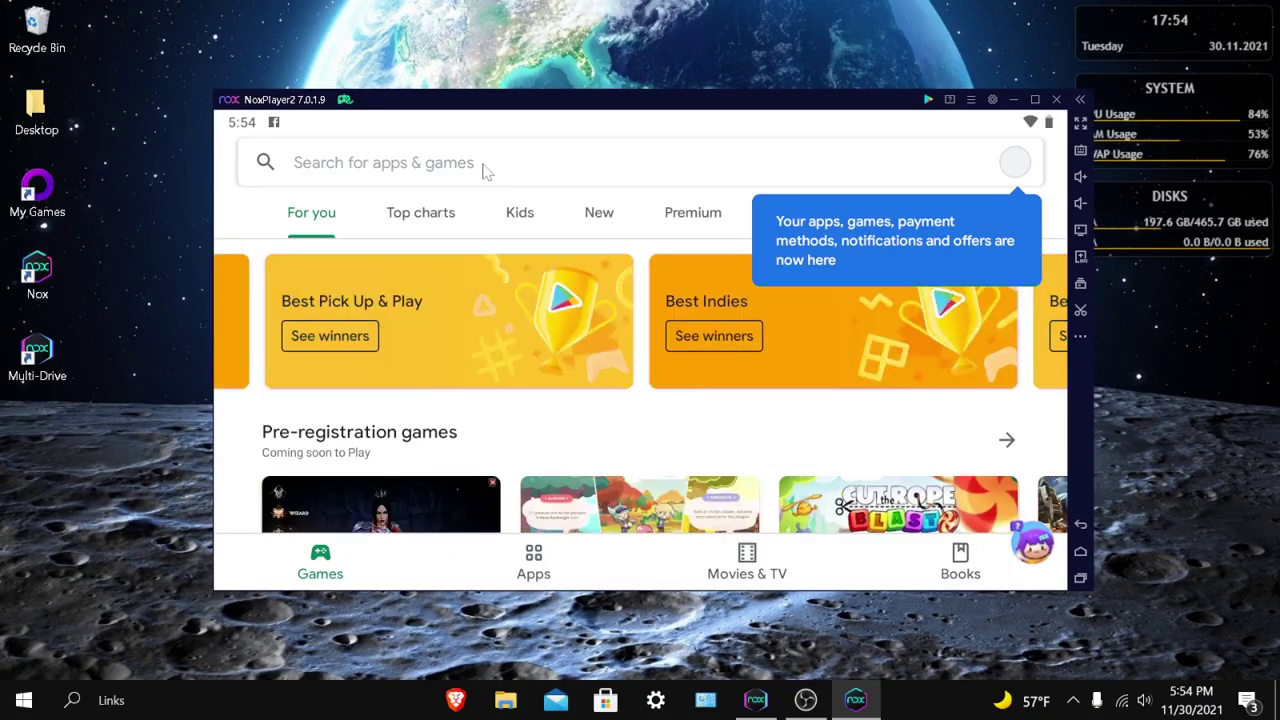
# Step: Search the Play Store for "Rocket league Sideswipe" and install the game by Psyonix Studios
pyautogui.click(486, 171)
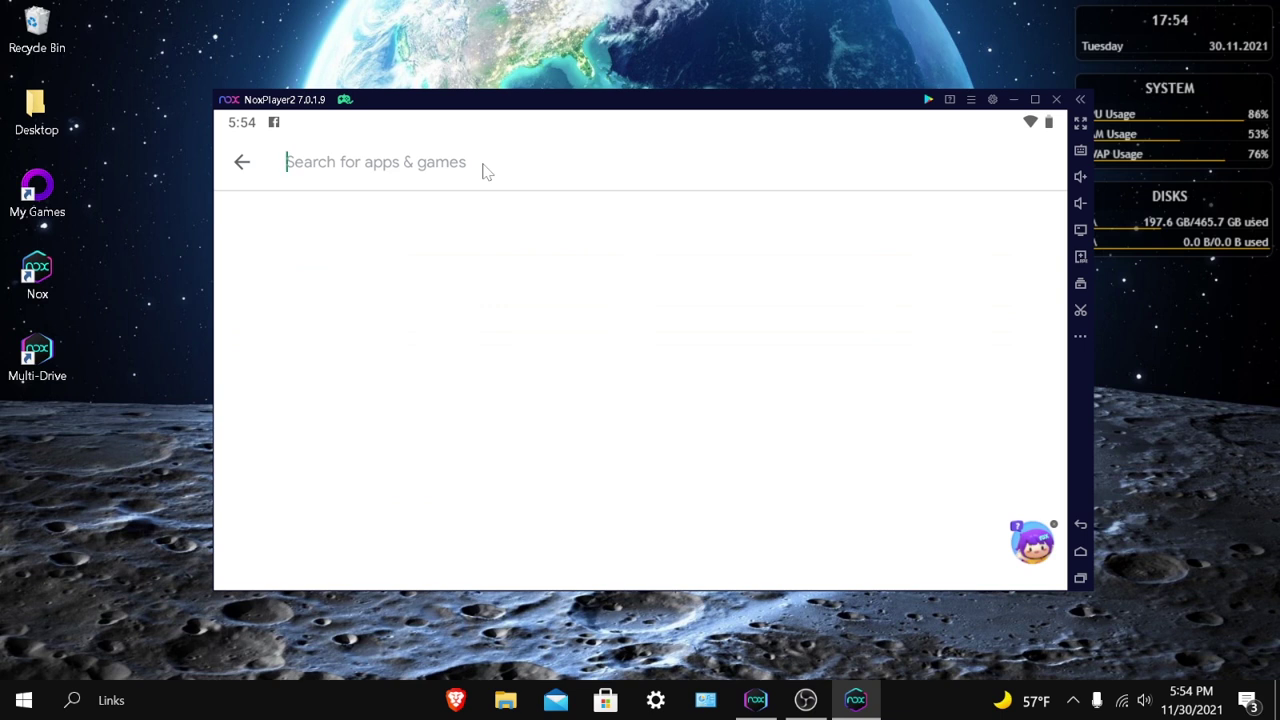
pyautogui.write('Rocket leagu')
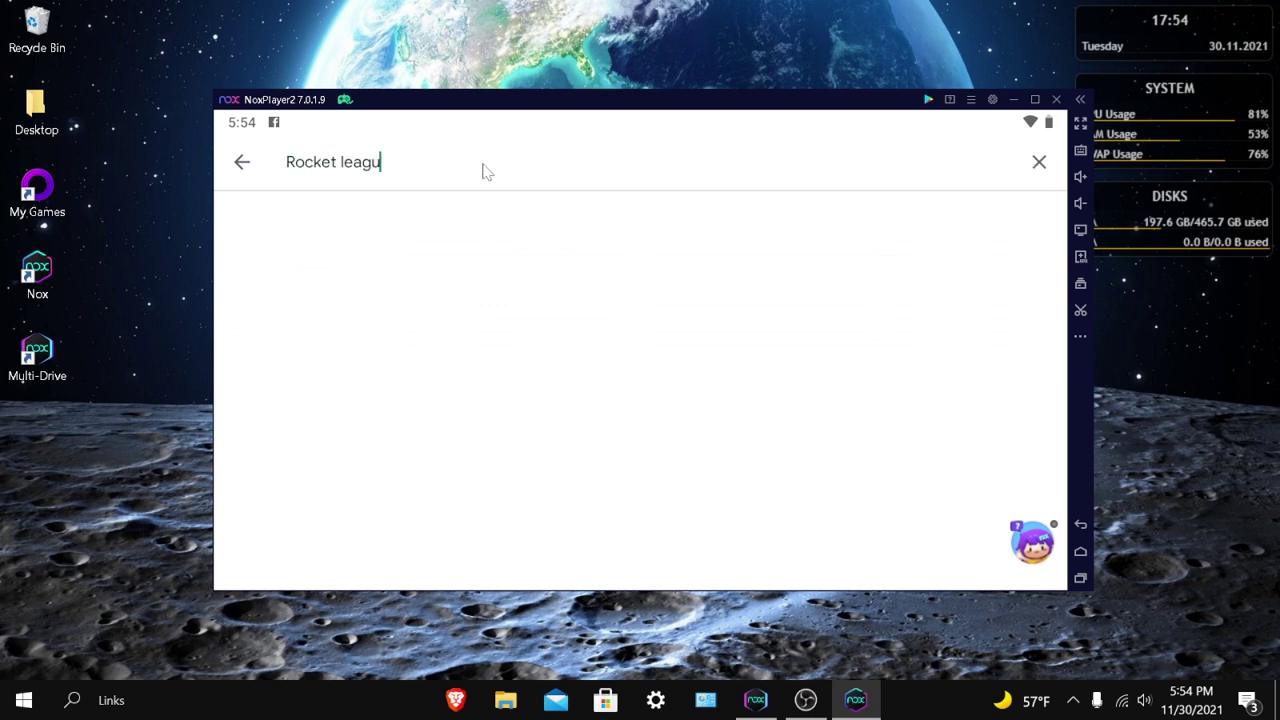
pyautogui.write('e Sideswip')
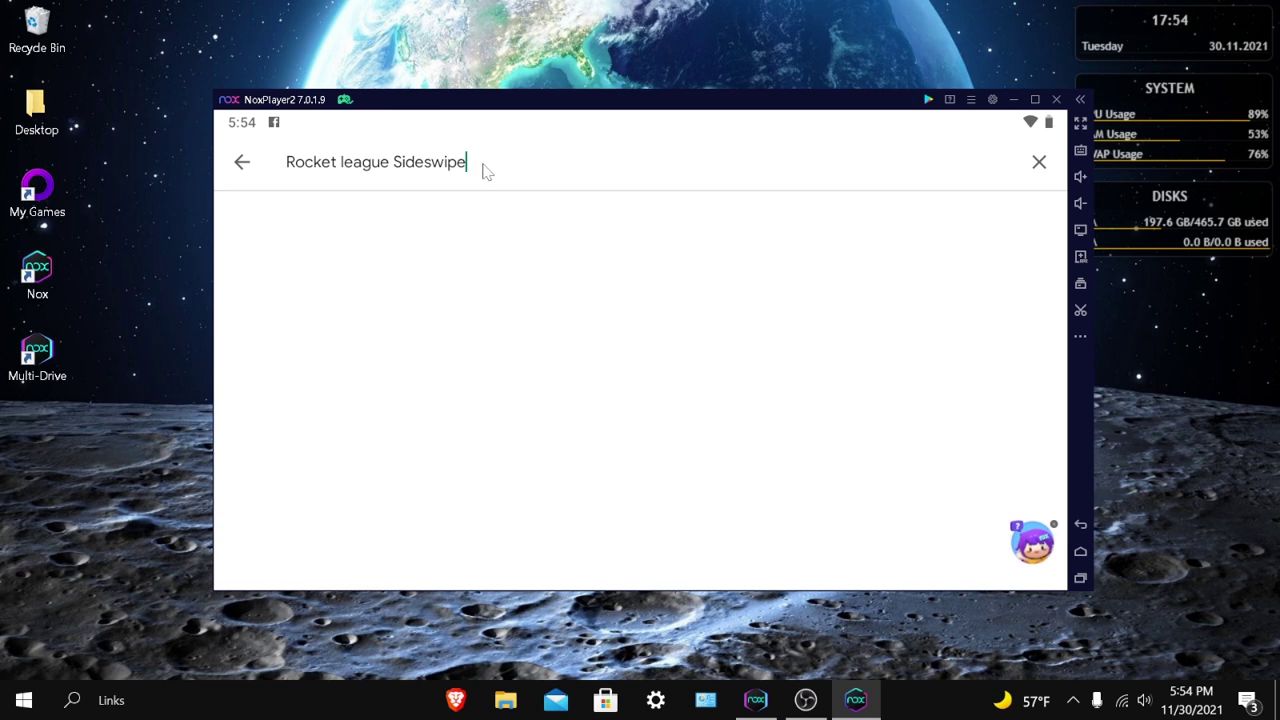
pyautogui.write('e')
pyautogui.press('Return')
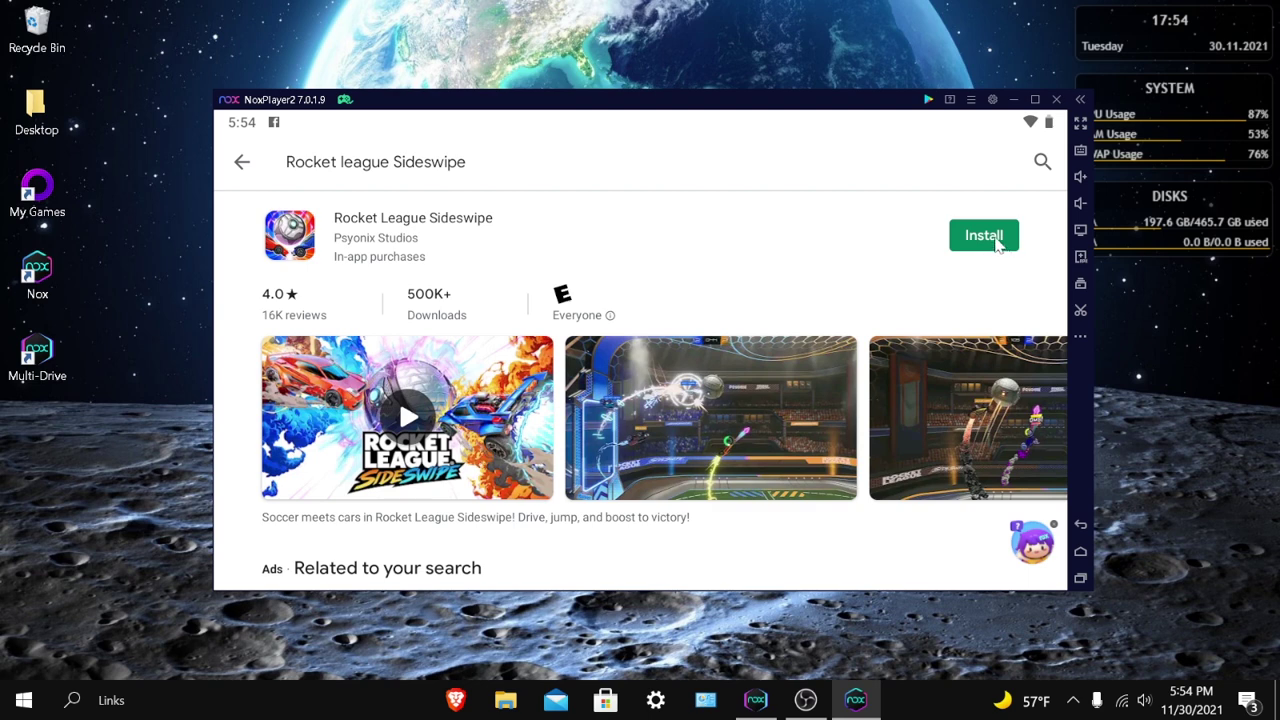
pyautogui.click(985, 238)
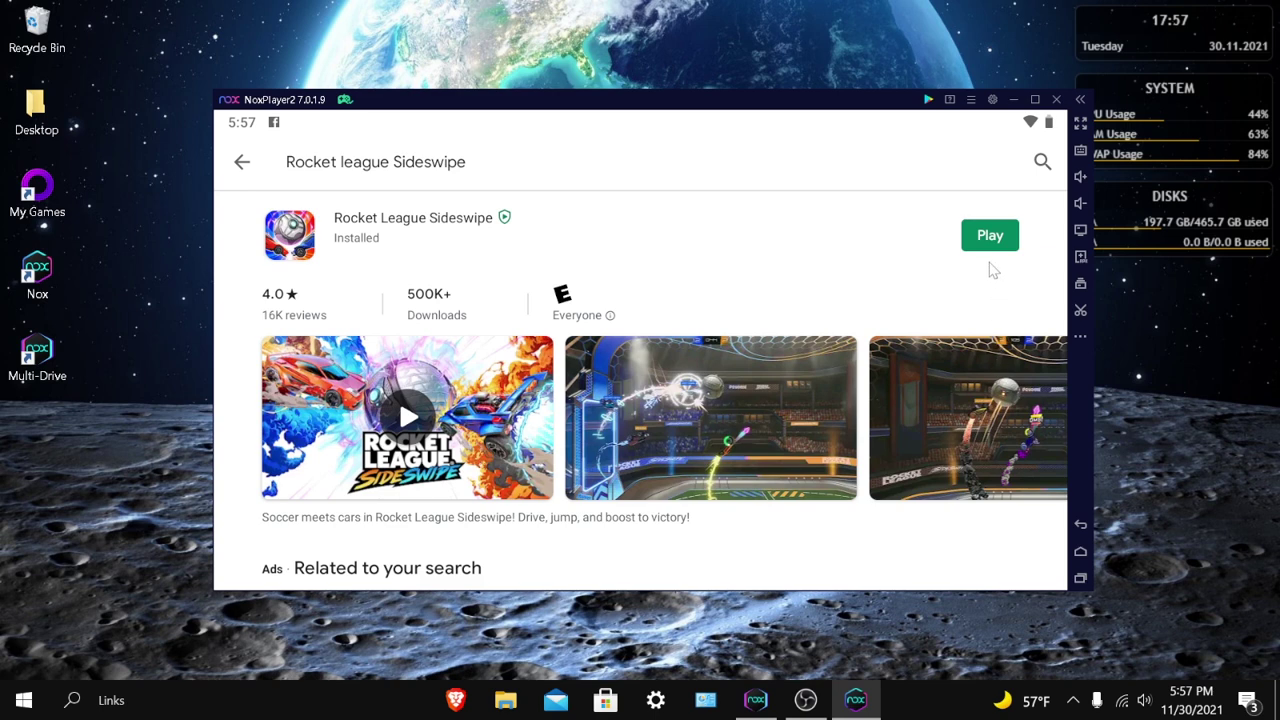
# Step: Launch Rocket League Sideswipe with access to photos, media and files allowed, and log in with Epic Games
pyautogui.click(990, 236)
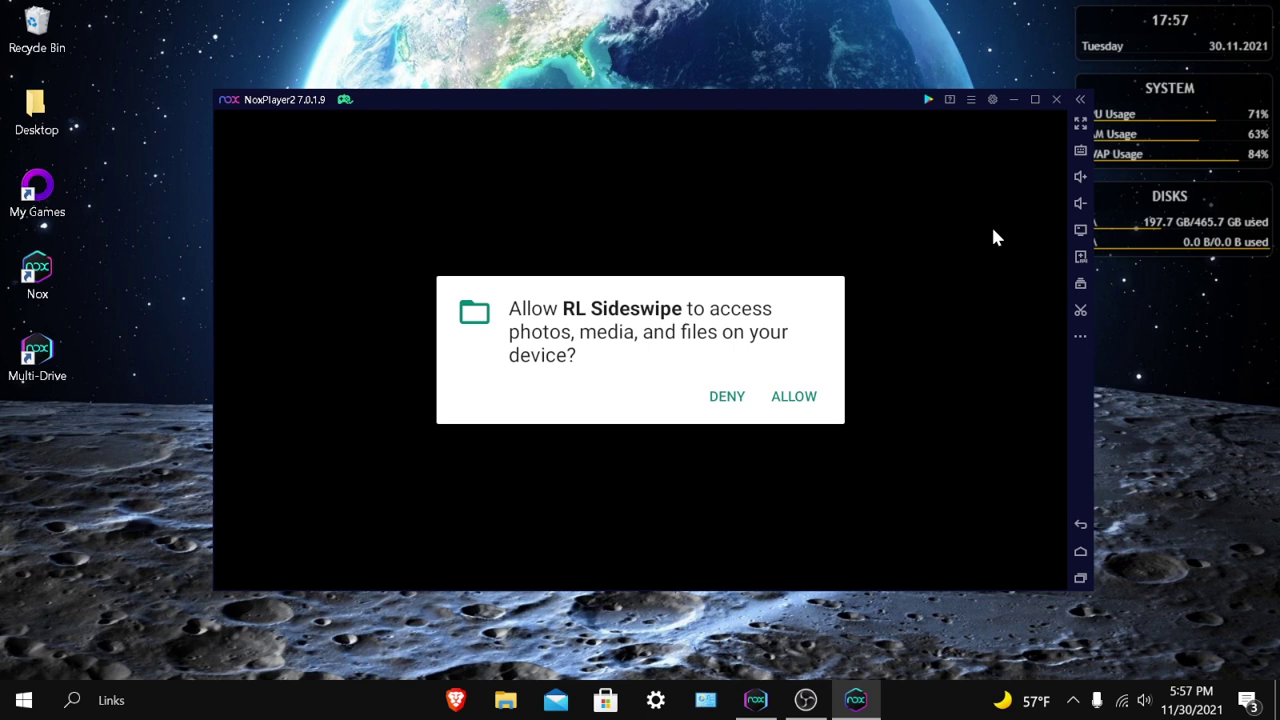
pyautogui.click(793, 396)
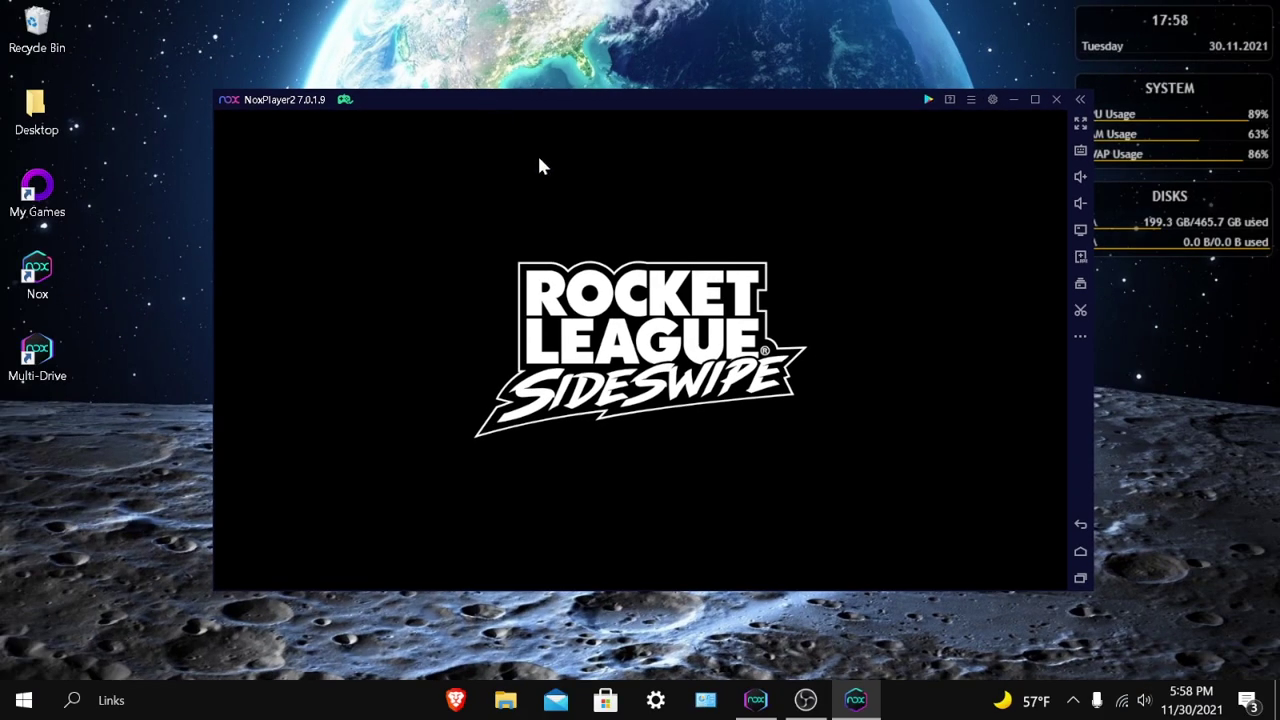
pyautogui.click(686, 492)
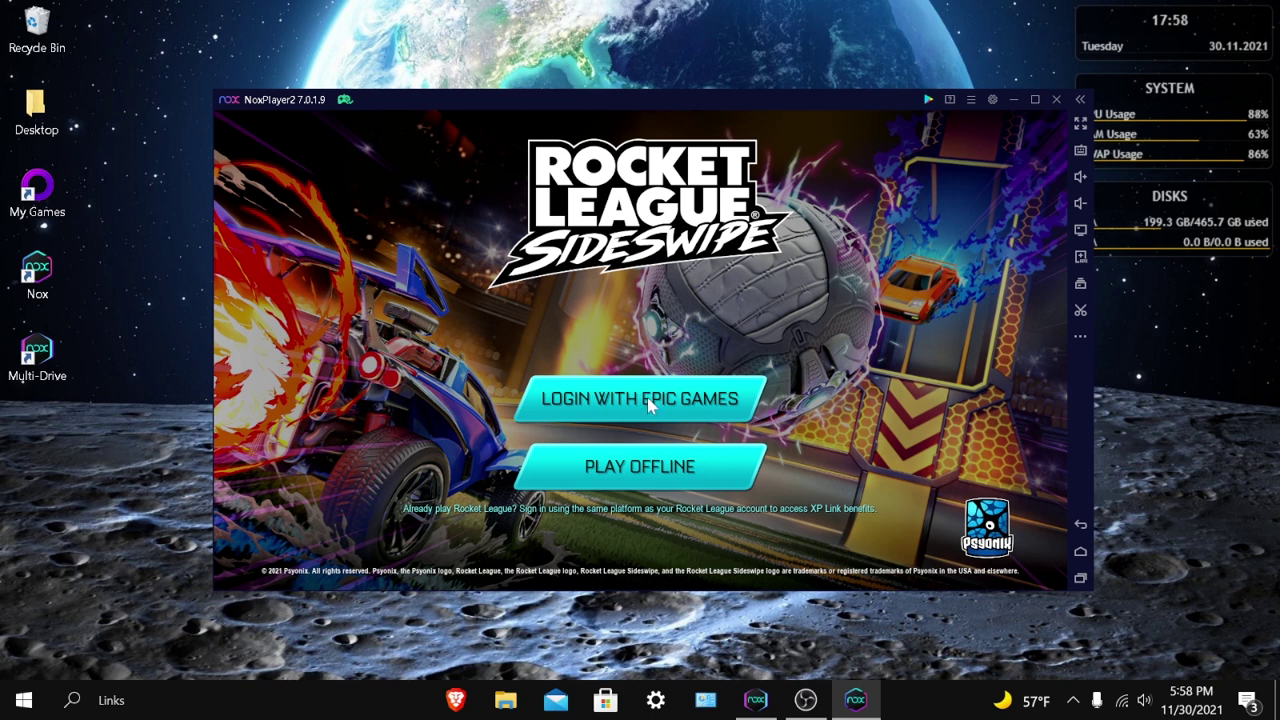
pyautogui.click(655, 400)
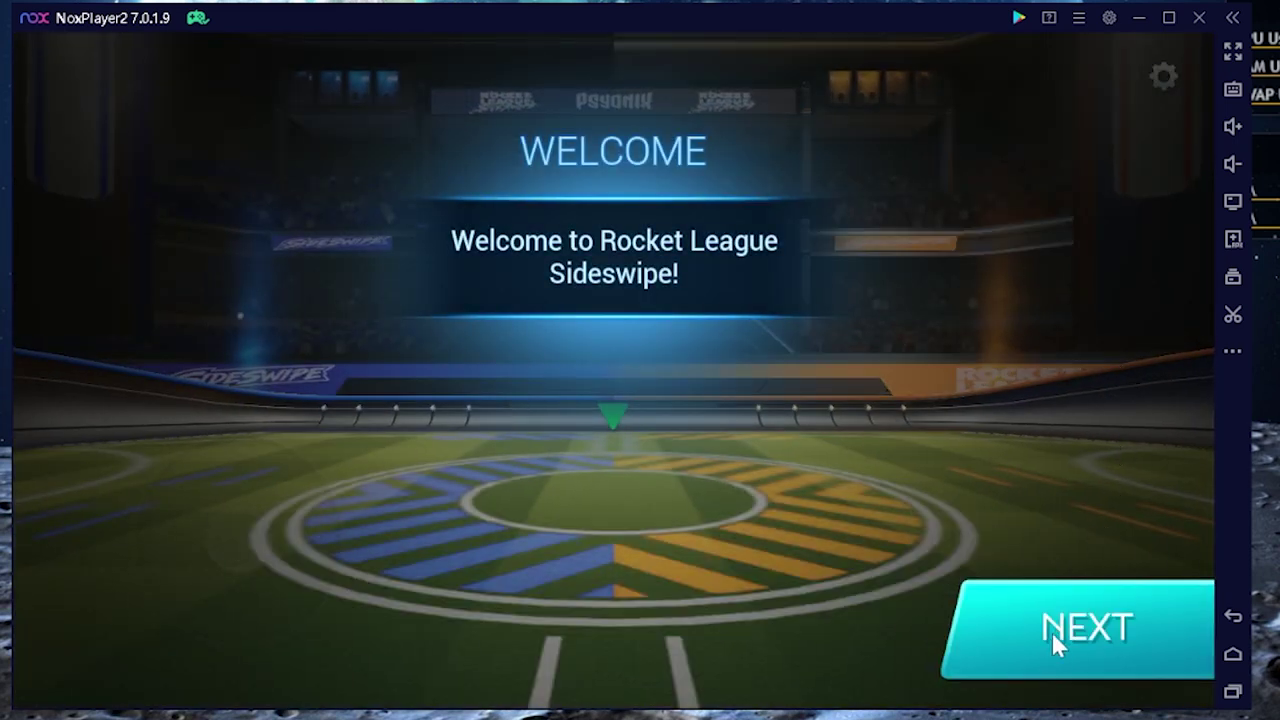
# Step: Advance through the welcome and driving tutorial messages, and exit the tutorial to Free Play
pyautogui.click(1051, 631)
pyautogui.click(1058, 624)
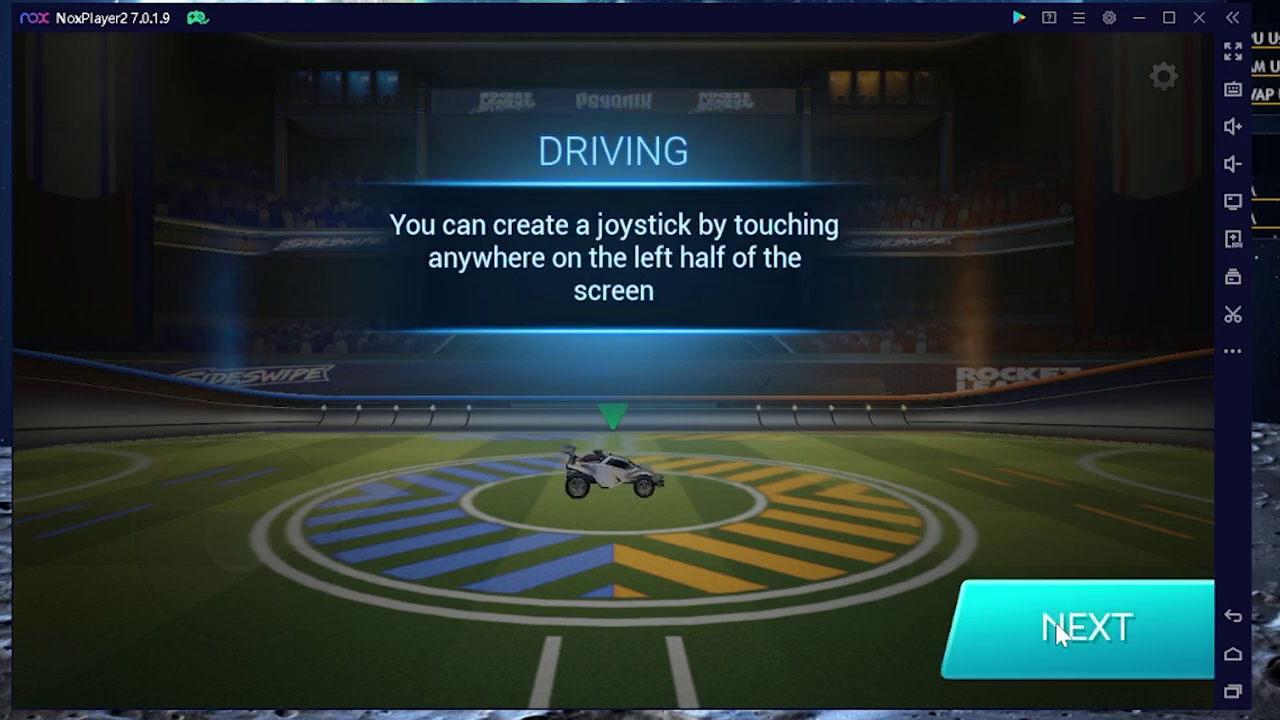
pyautogui.click(1056, 622)
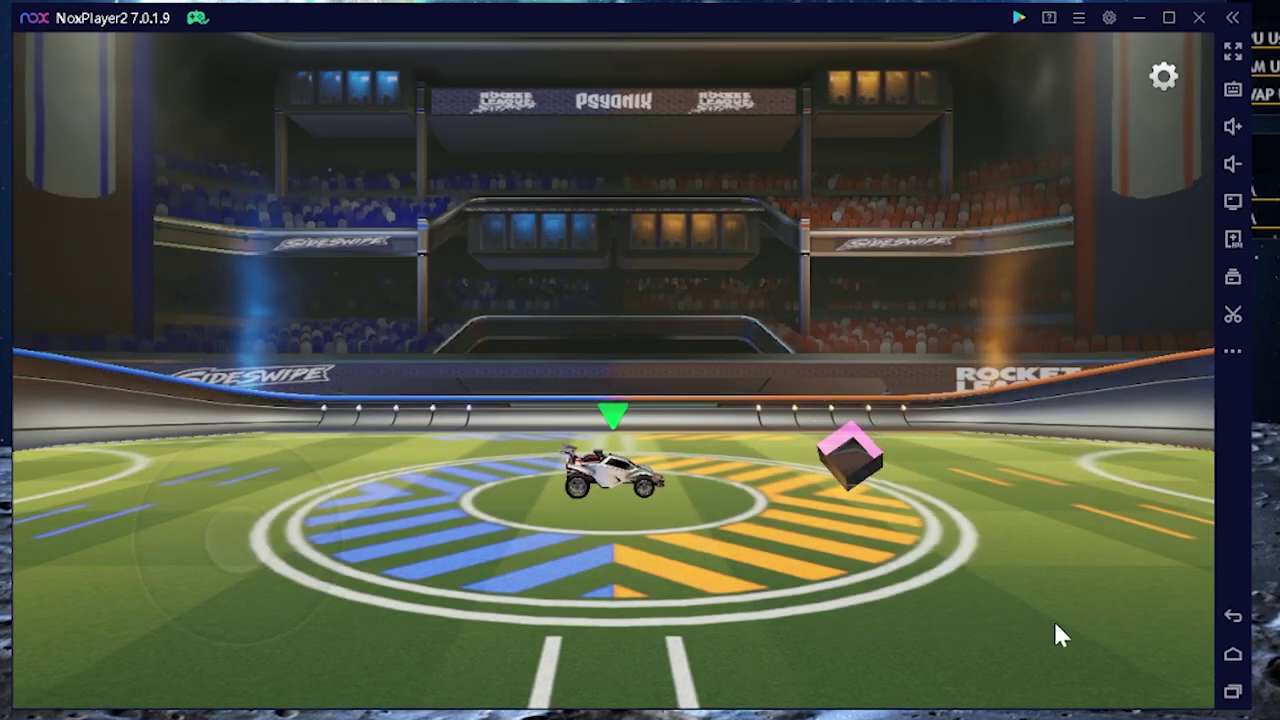
pyautogui.click(1163, 76)
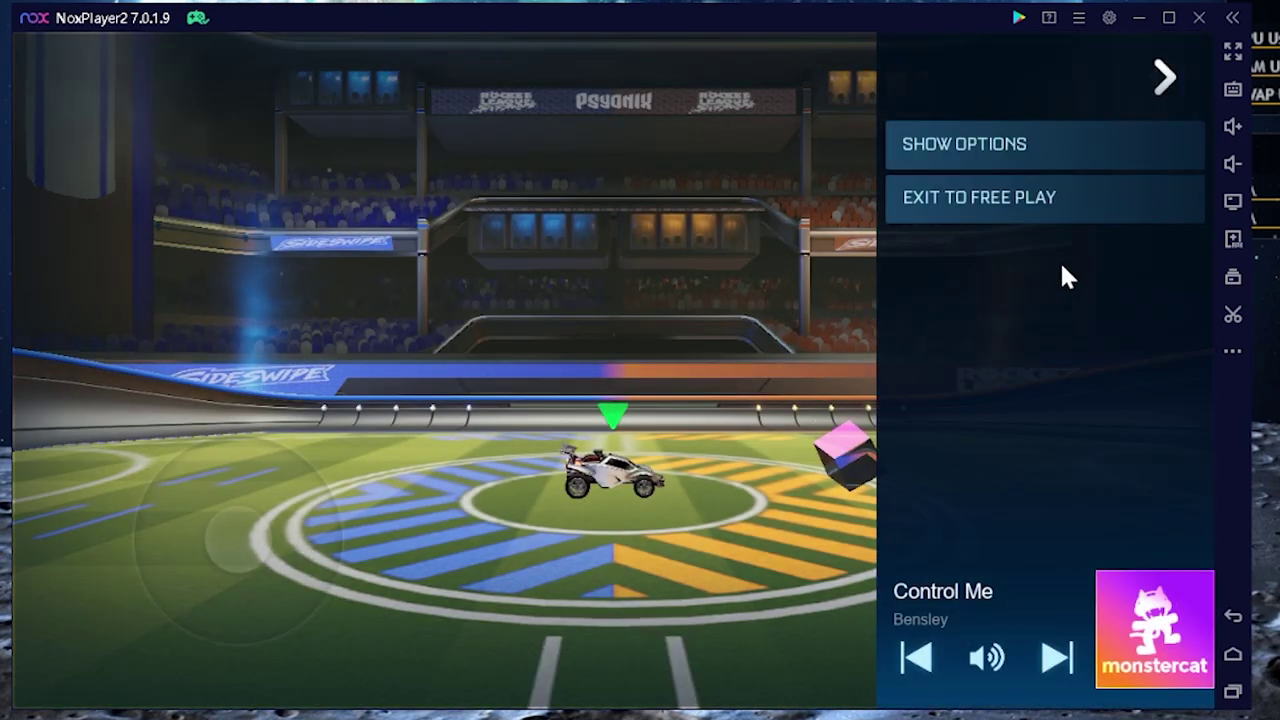
pyautogui.click(995, 199)
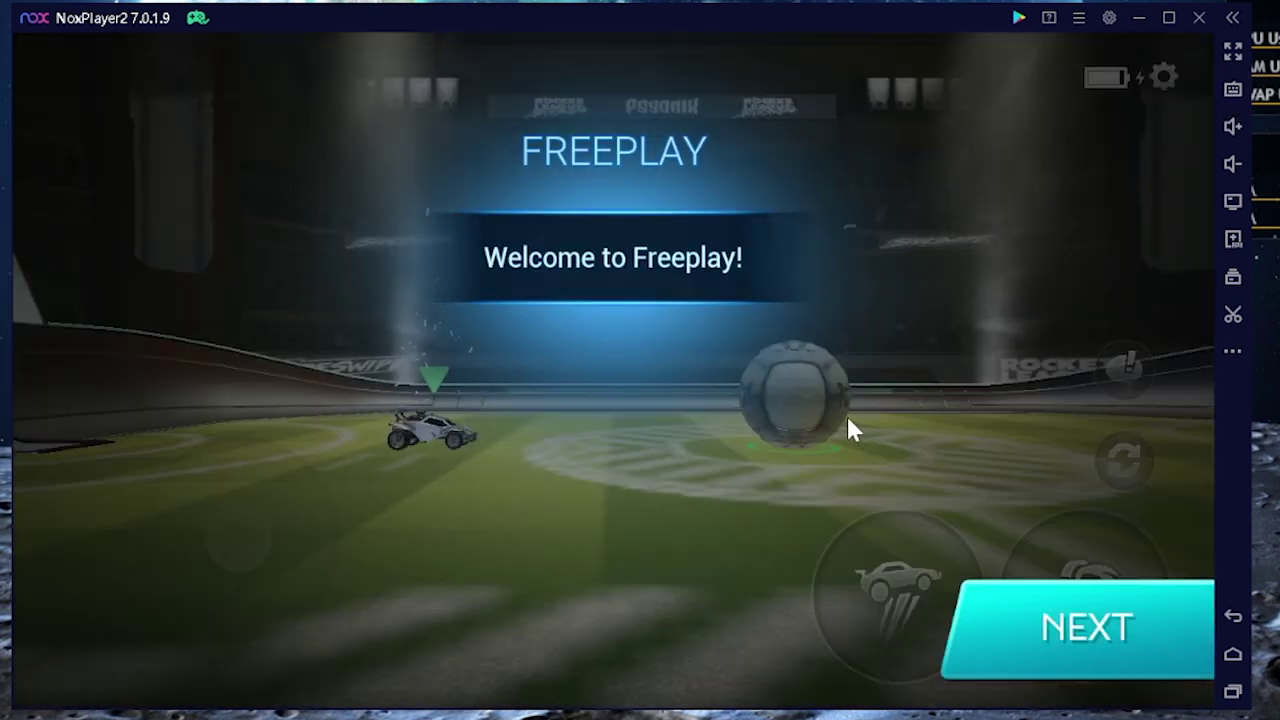
# Step: Go through the Freeplay introduction messages until the pitch is playable
pyautogui.click(1039, 623)
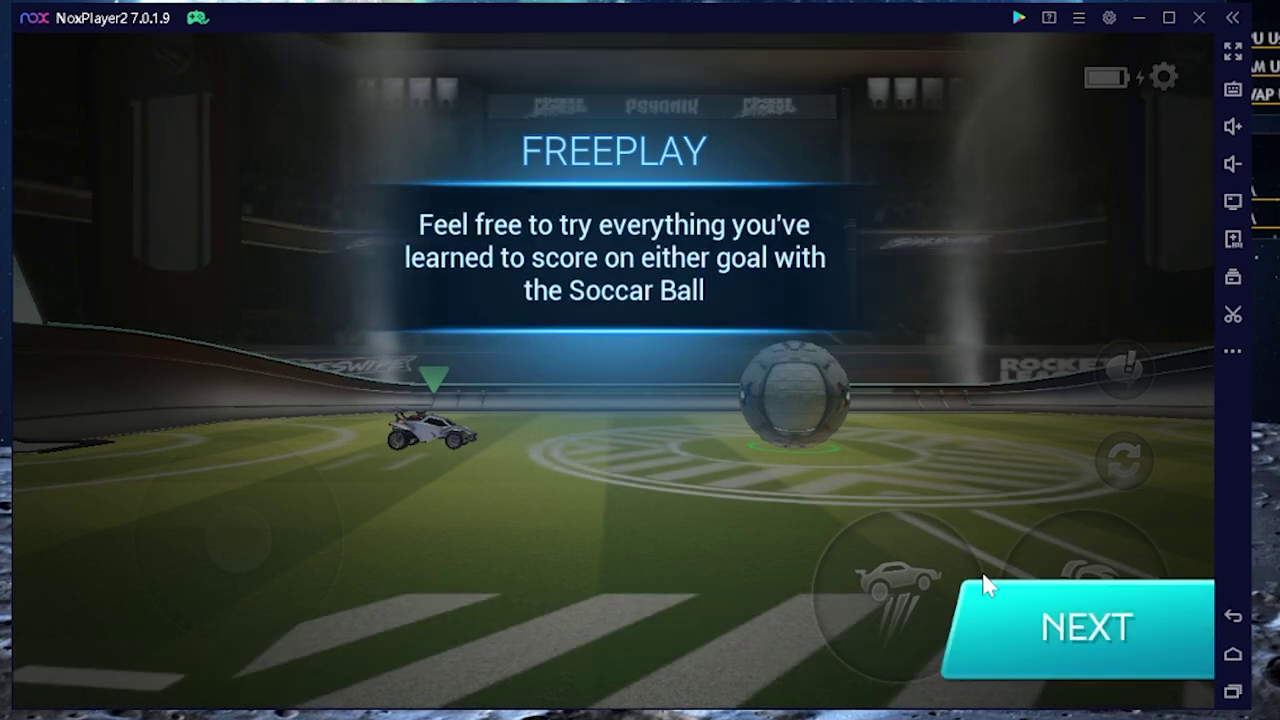
pyautogui.click(1005, 590)
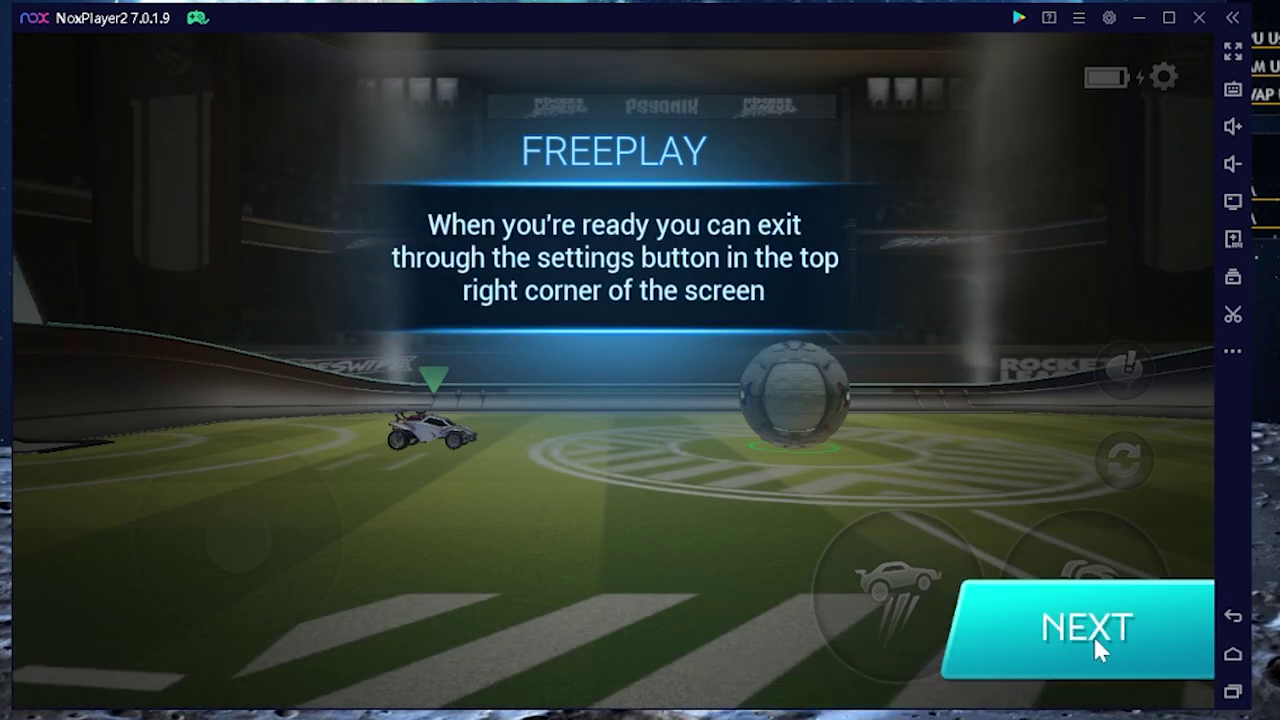
pyautogui.click(1100, 634)
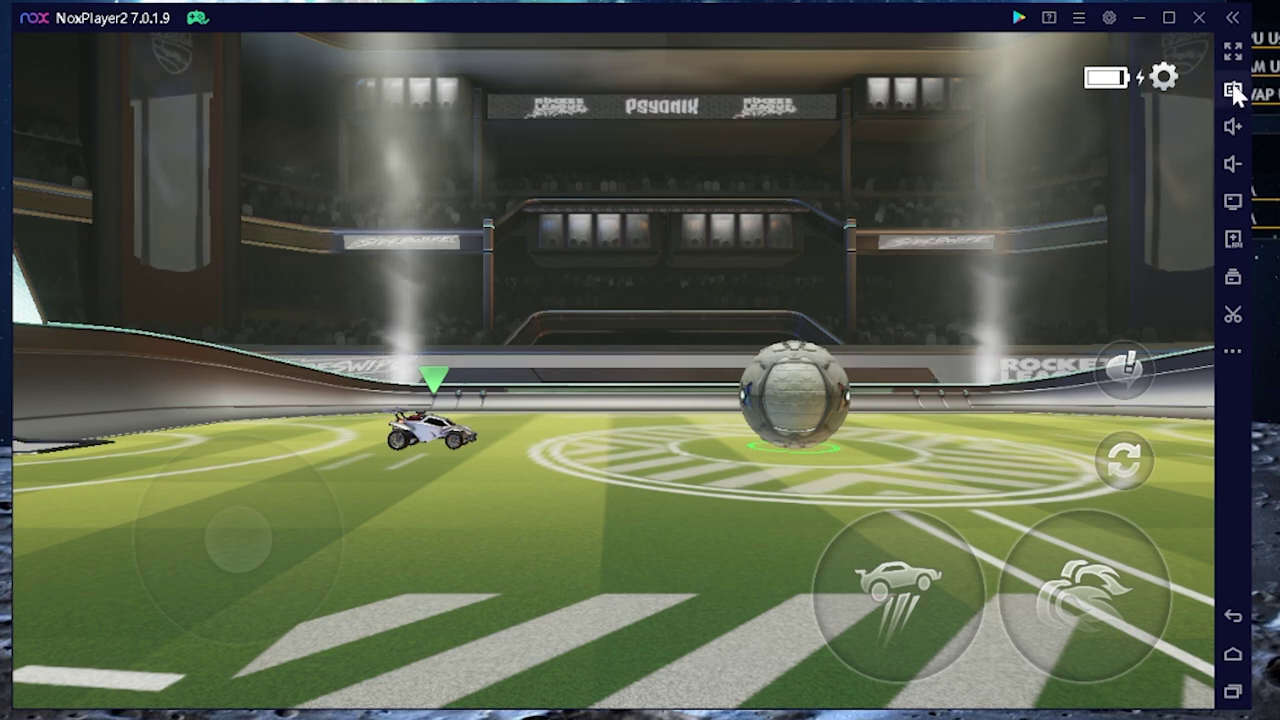
# Step: Map the game's on-screen controls to a controller: left joystick, A for jump, B for boost, LB for reset, Back for chat, plus D-pad arrows, and save
pyautogui.moveTo(1233, 95)
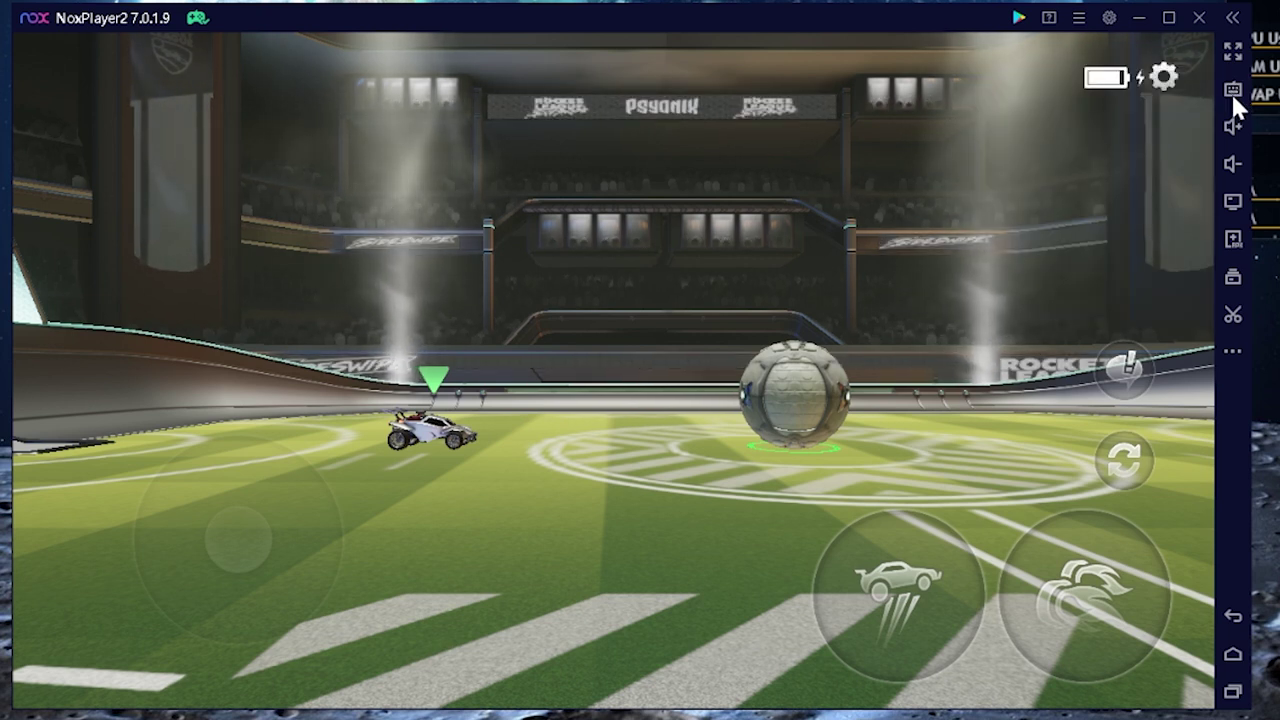
pyautogui.click(1233, 90)
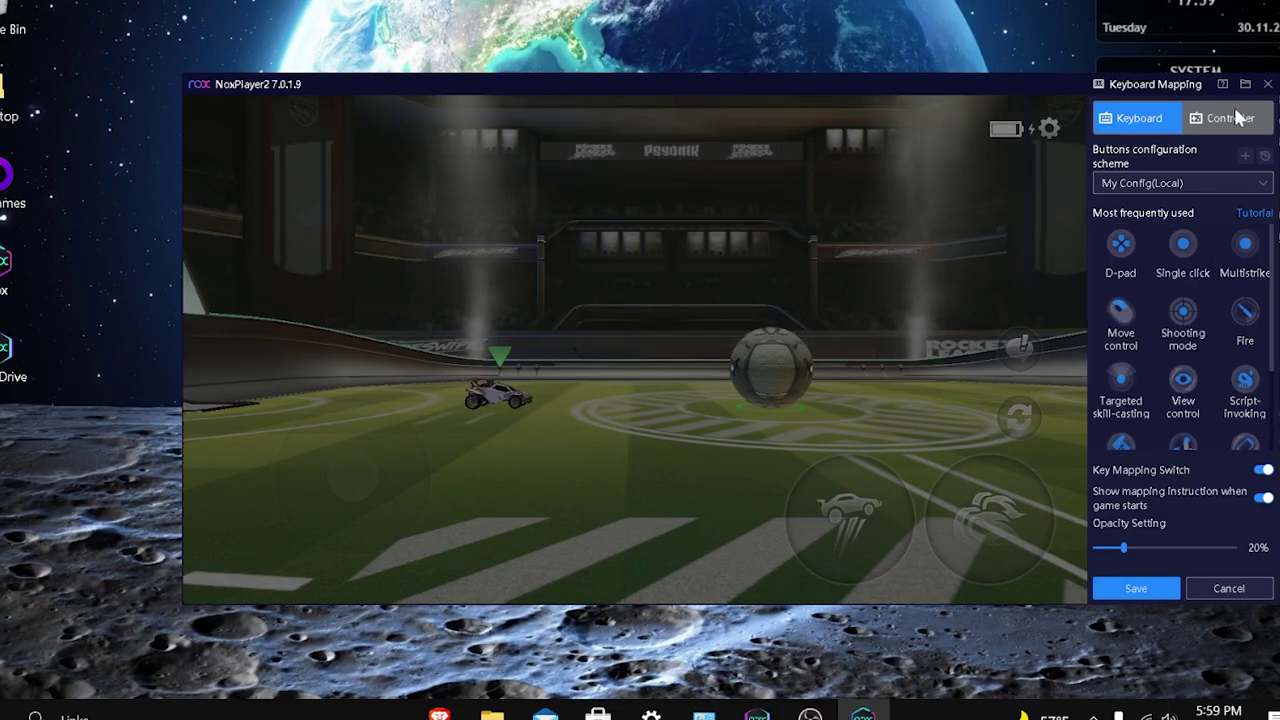
pyautogui.click(1236, 118)
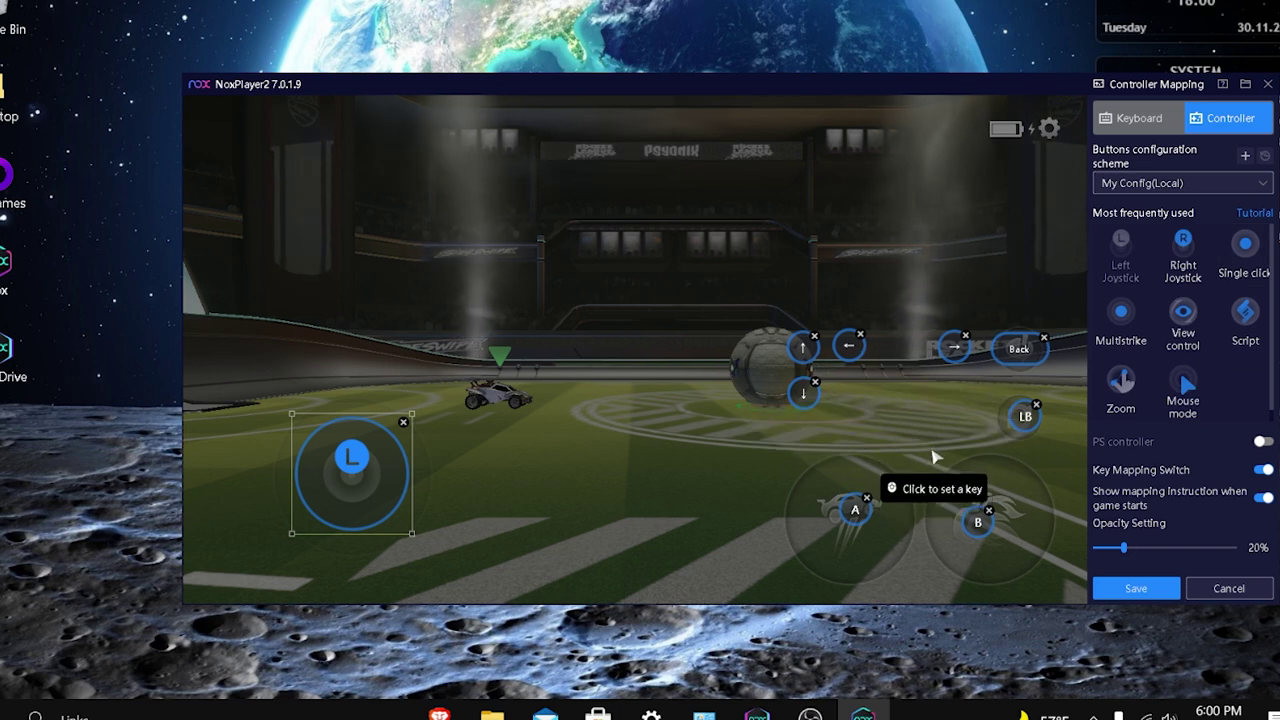
pyautogui.press('a')
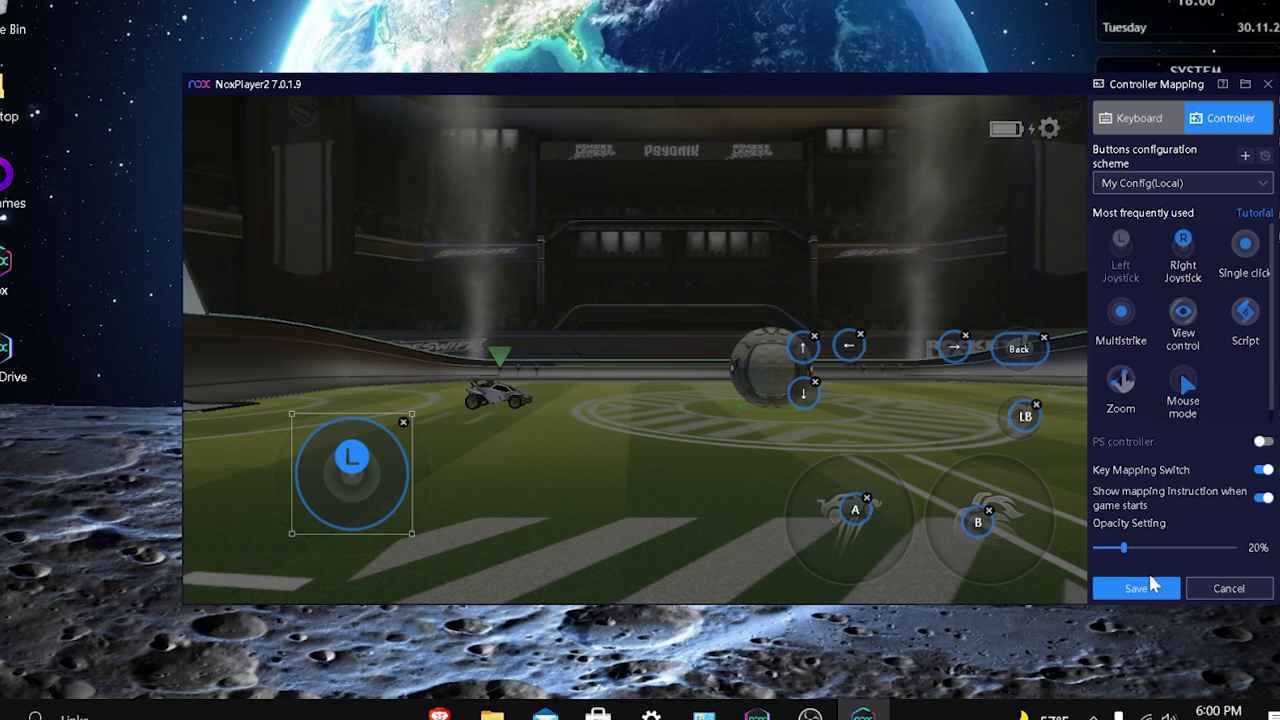
pyautogui.click(1151, 583)
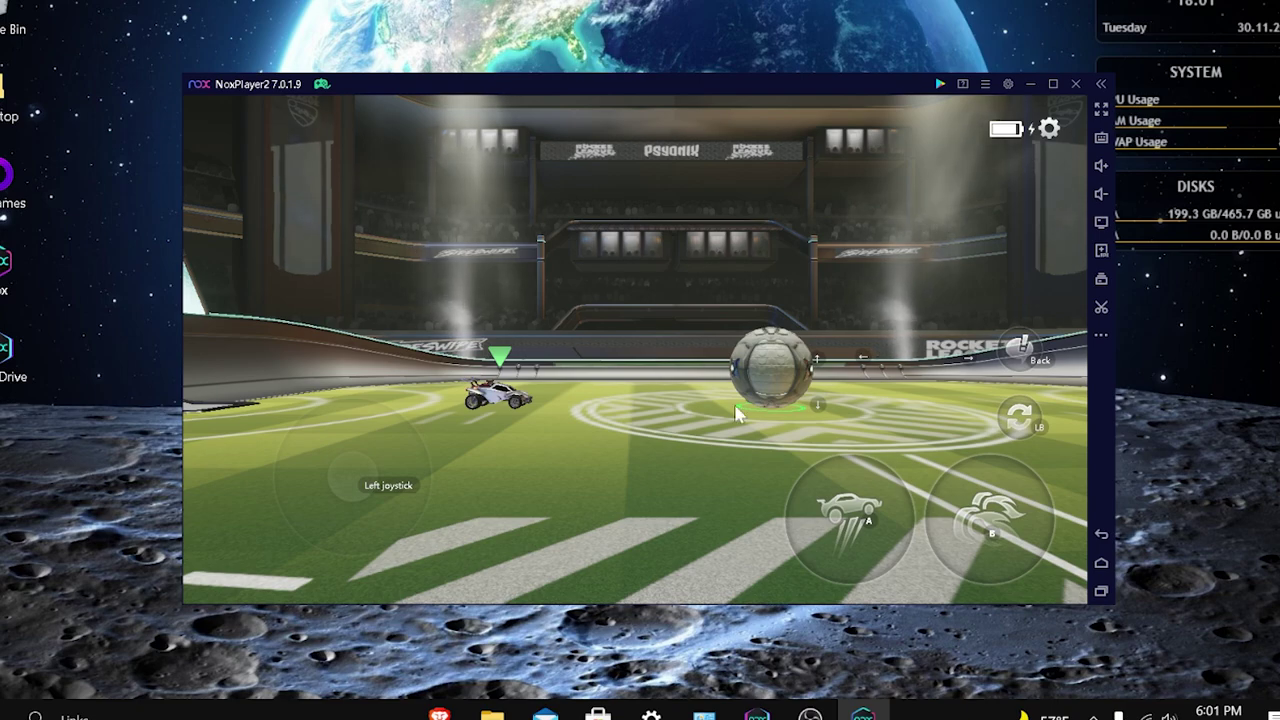
# Step: Test the saved control mapping in Free Play by driving, jumping and boosting the car into the ball across the pitch
pyautogui.press('d')
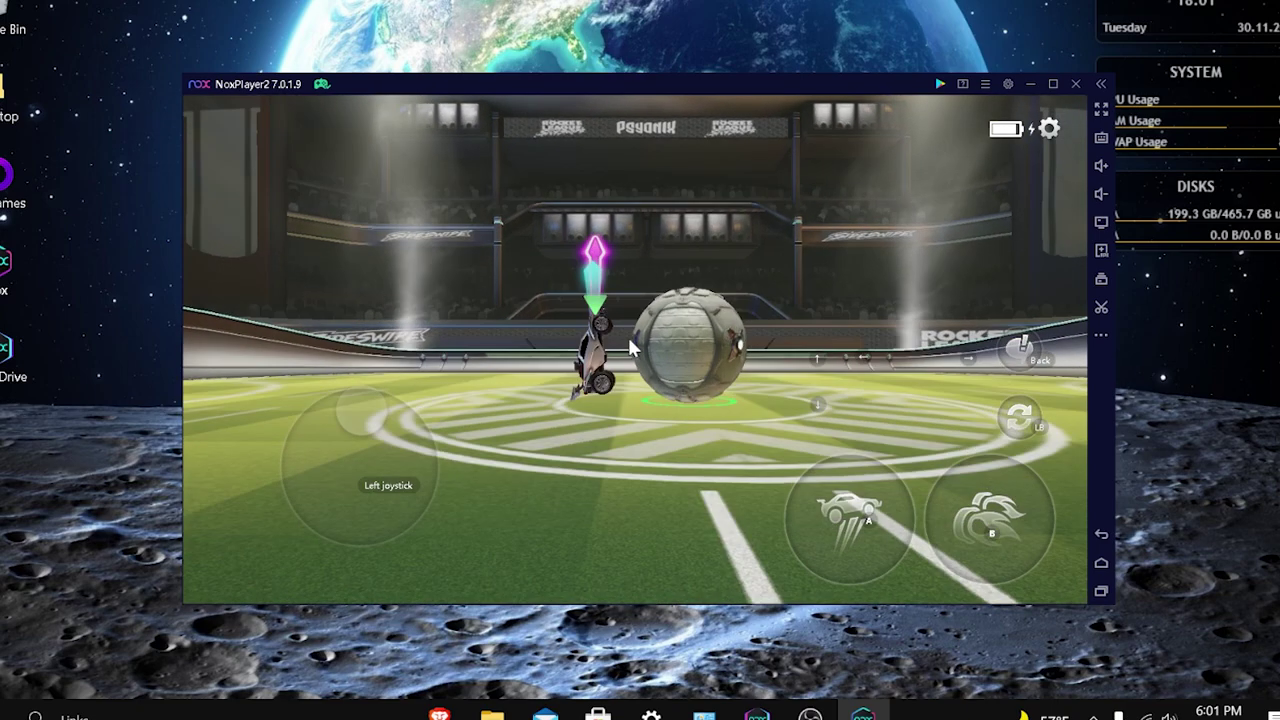
pyautogui.press('d')
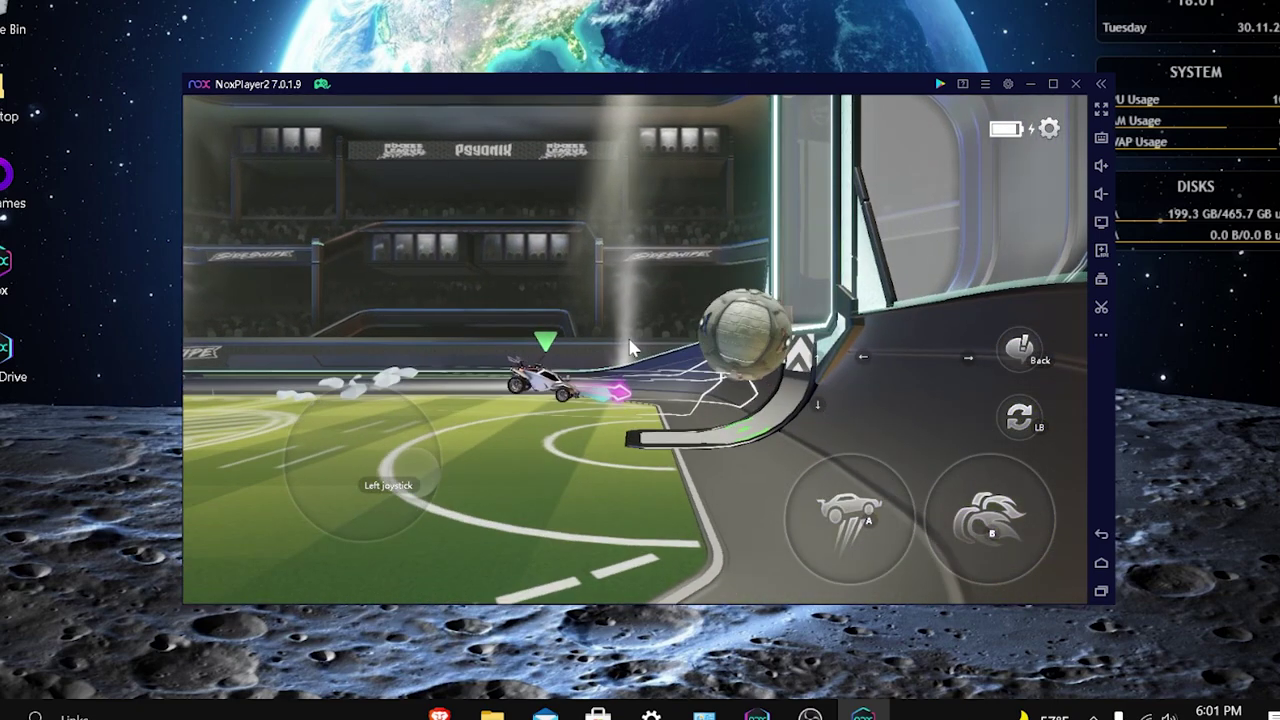
pyautogui.press('s')
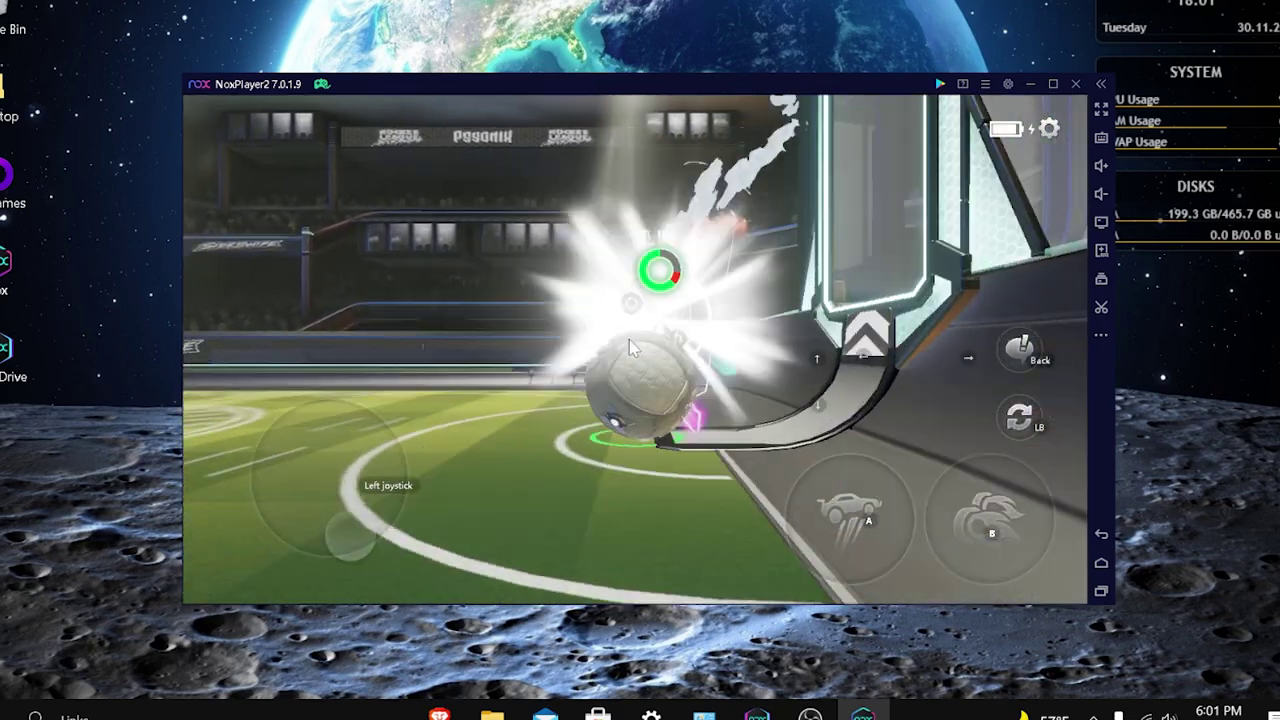
pyautogui.press('s')
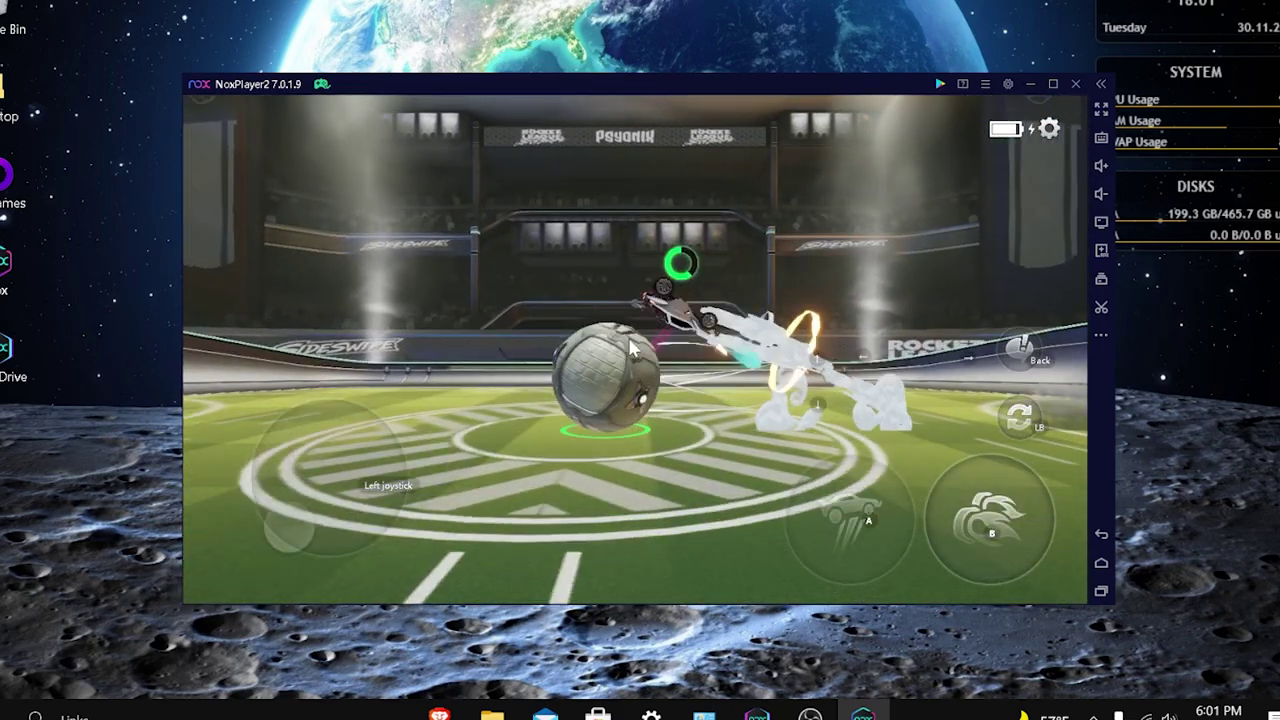
pyautogui.press('d')
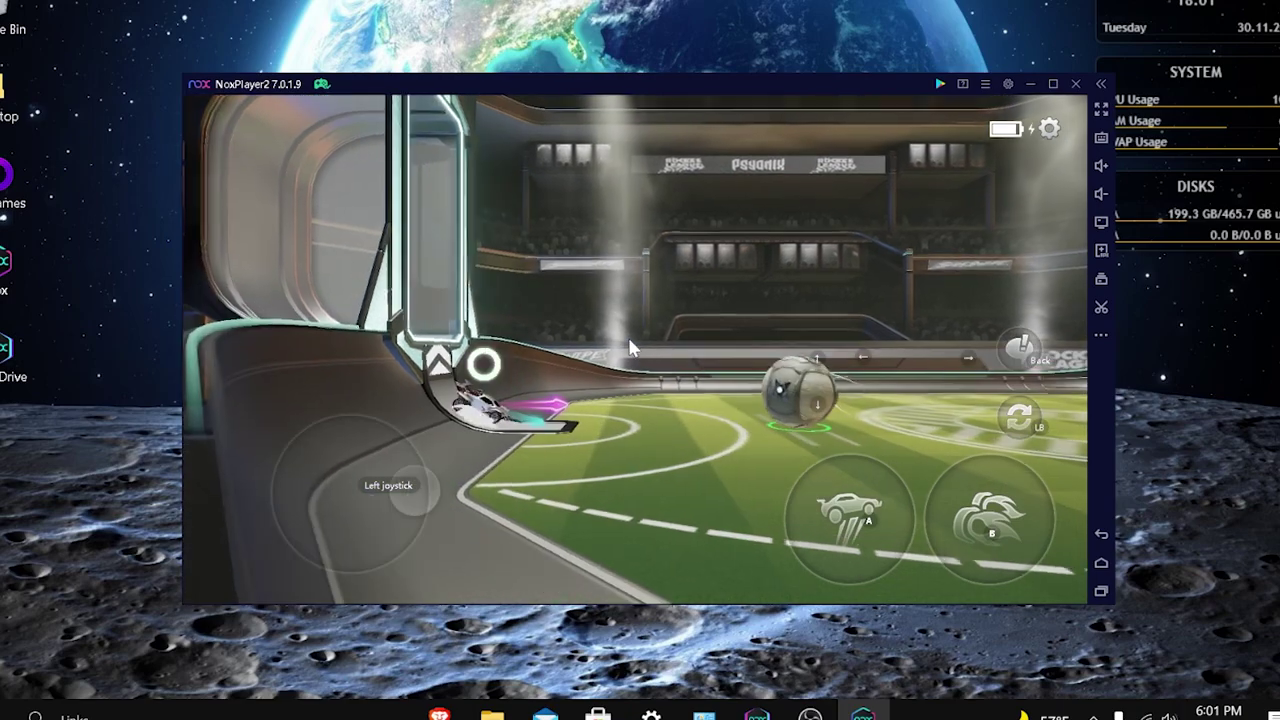
pyautogui.press('w')
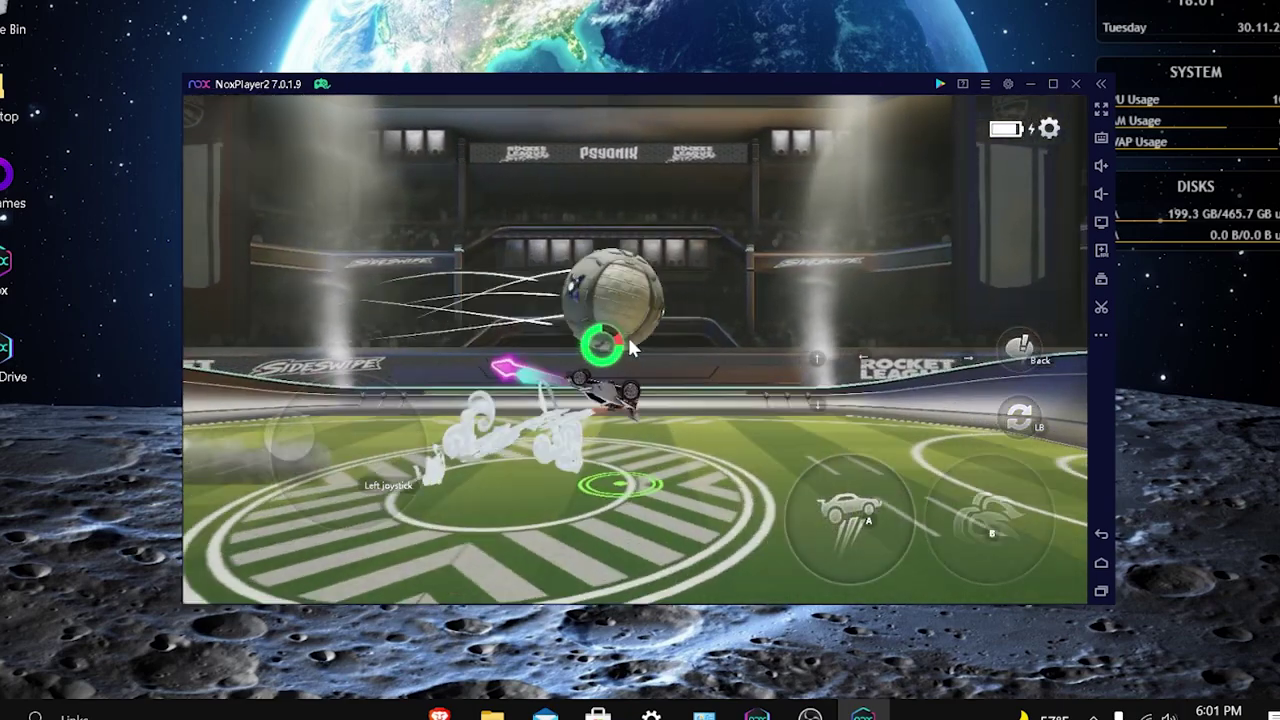
pyautogui.press('a')
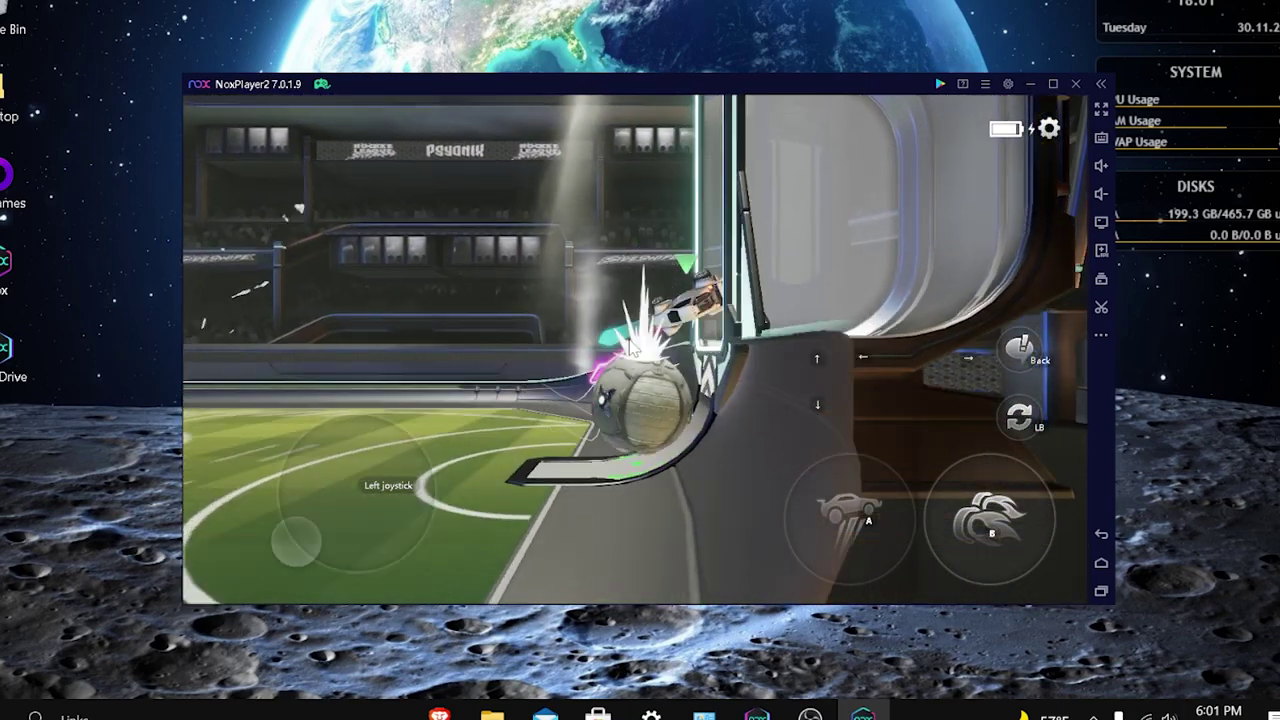